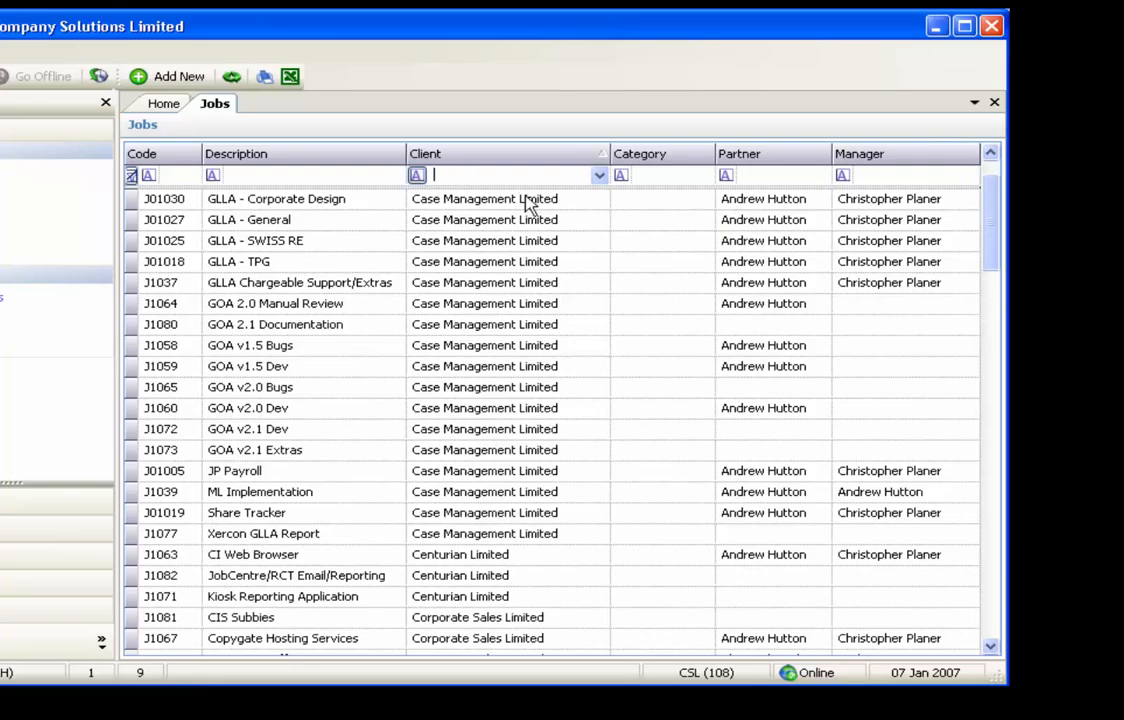
Step: Review the filter operators available for the Category column of the jobs list
click(621, 176)
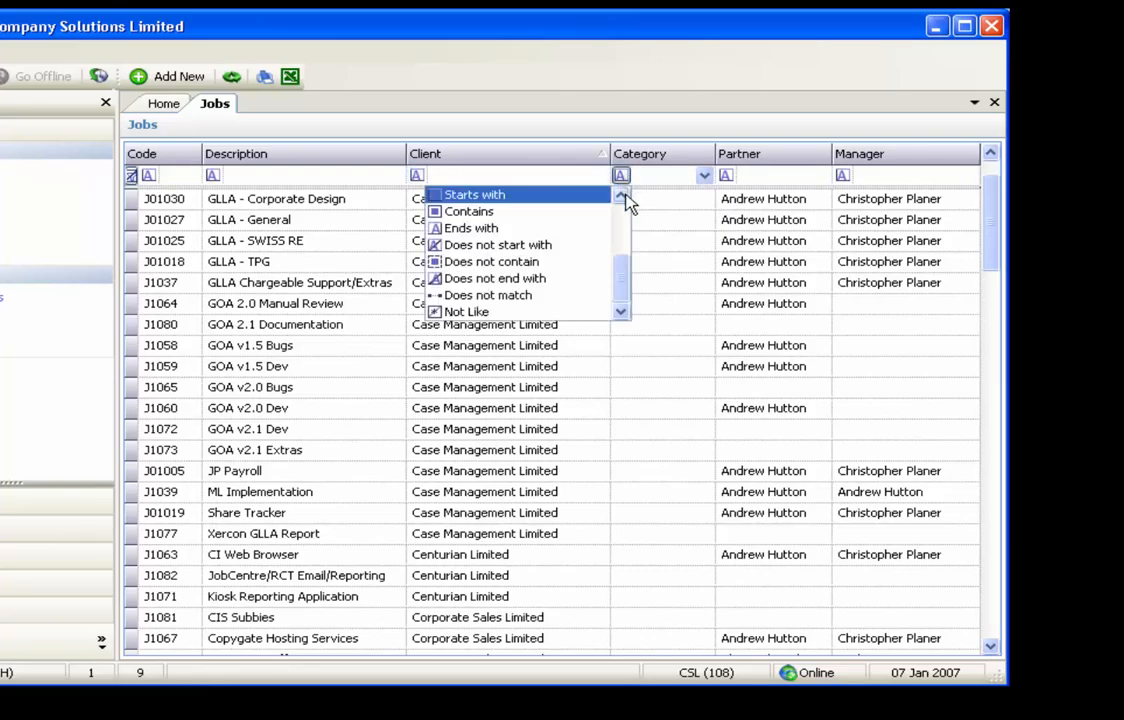
drag(620, 271, 617, 218)
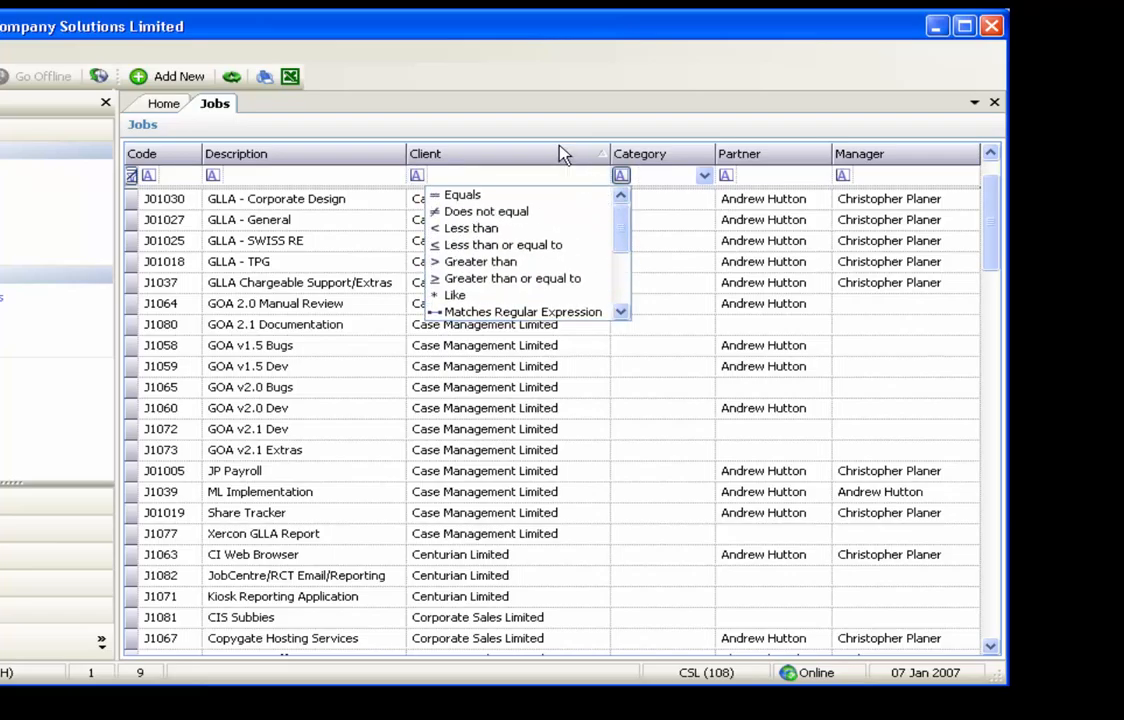
click(527, 118)
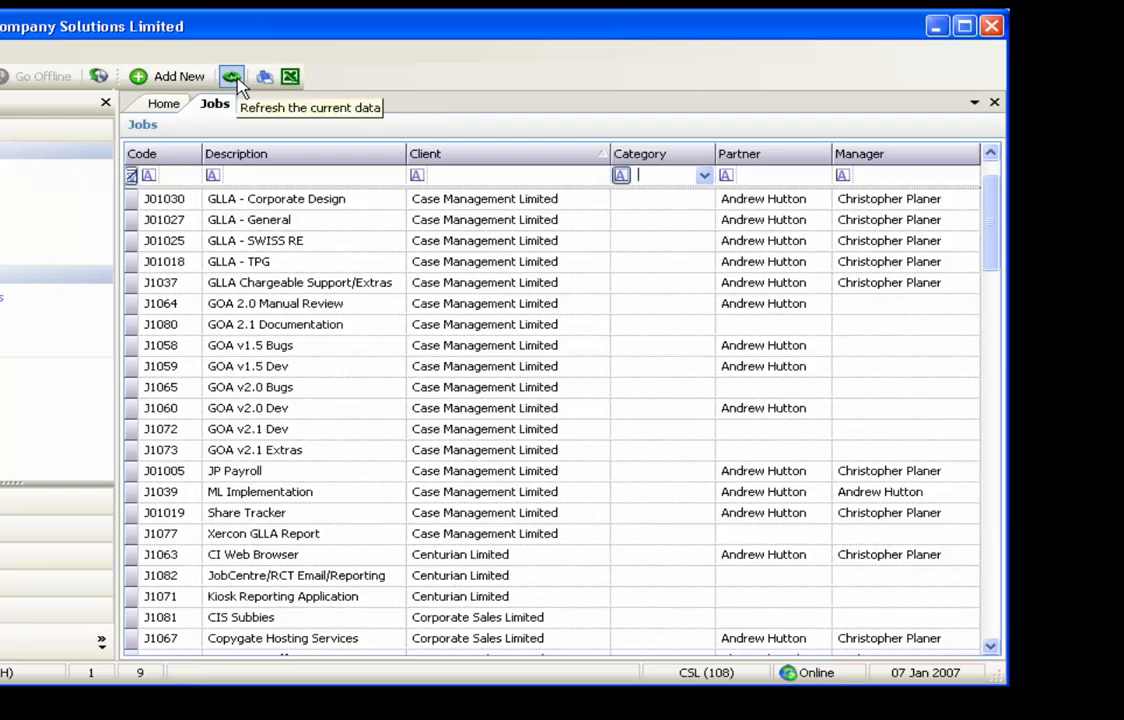
Step: Start a new job record with code J01035 and description "My New Job"
click(179, 77)
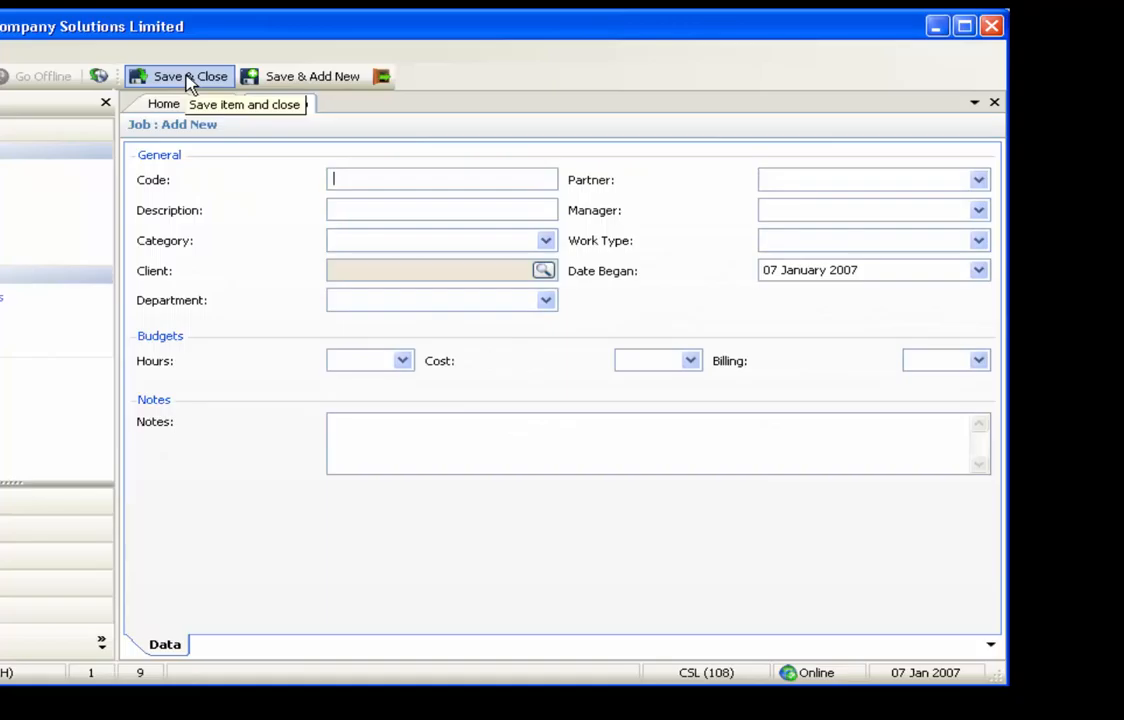
text(J01035)
key(Tab)
text(My New Job)
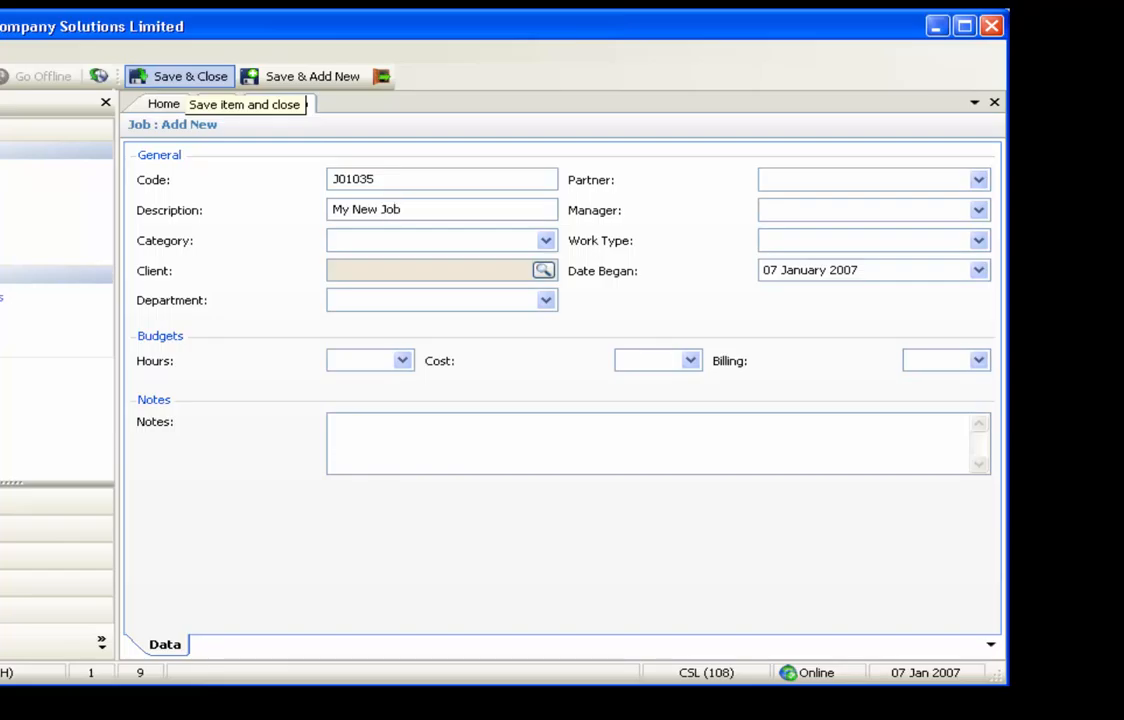
Step: Set the job's category to Commercial Work, its client to My New Client and its department to Design & Artwork
click(545, 241)
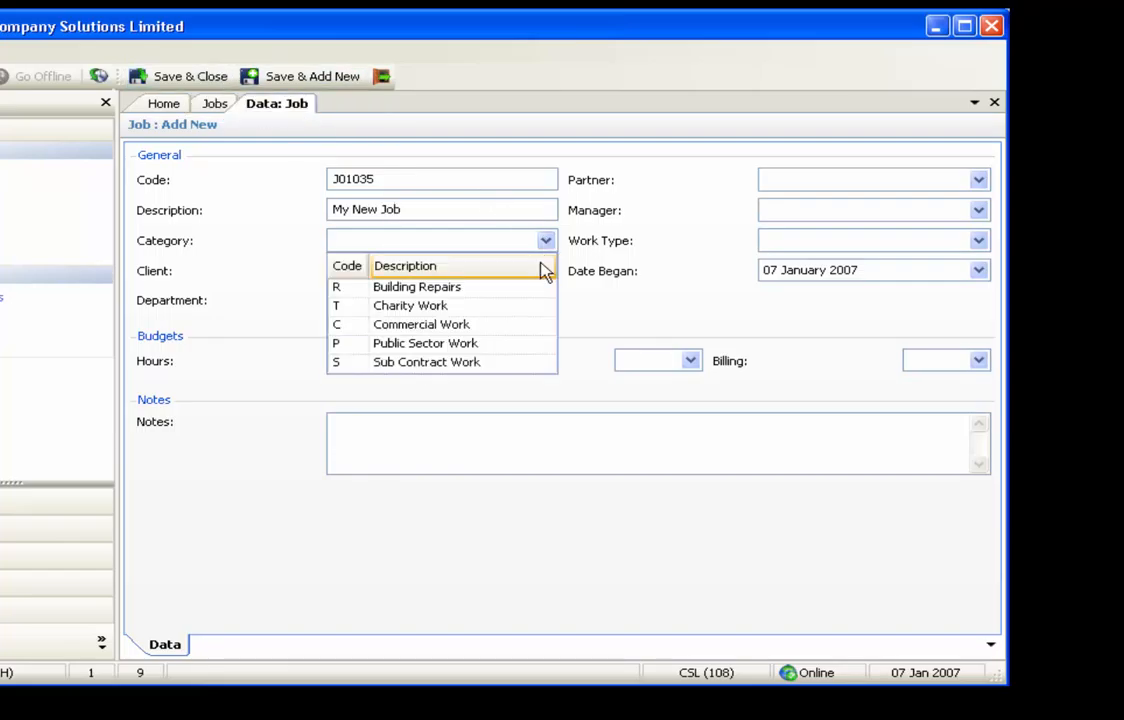
click(501, 325)
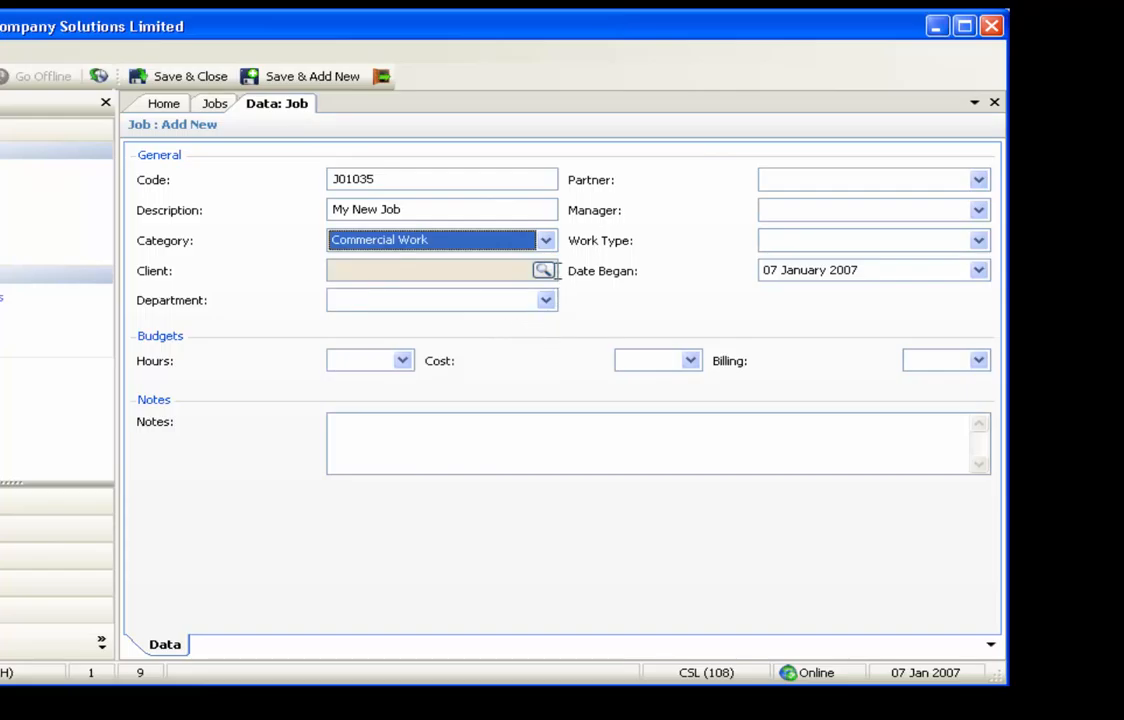
click(545, 274)
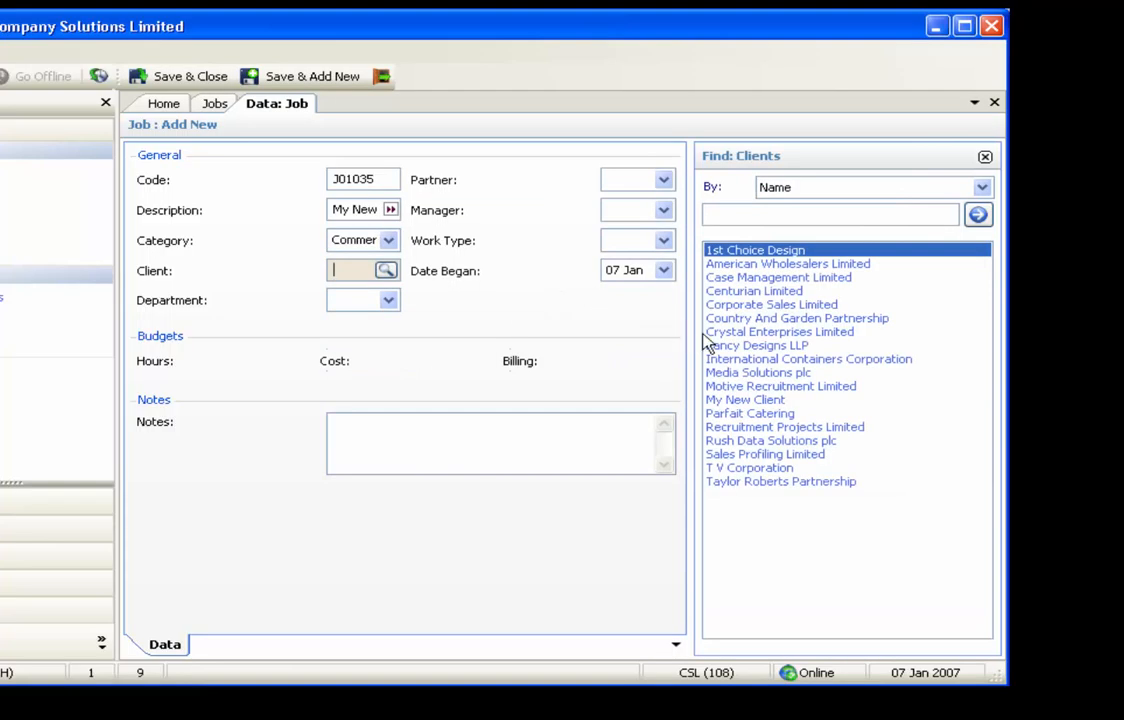
double_click(715, 400)
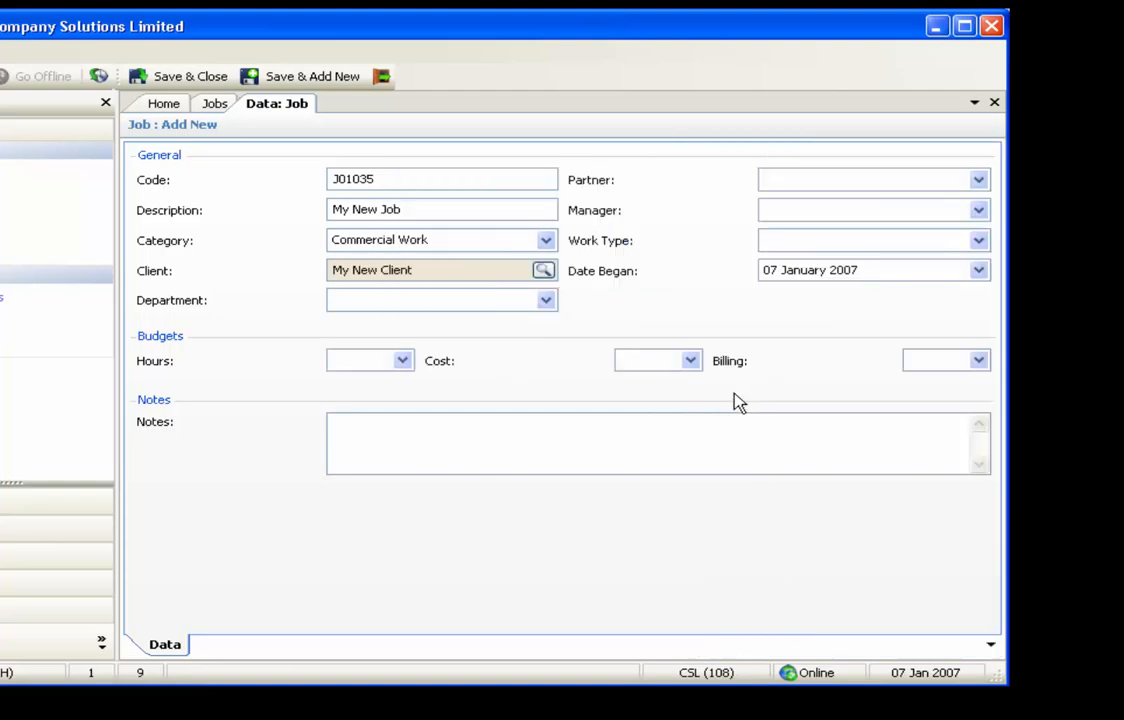
click(546, 302)
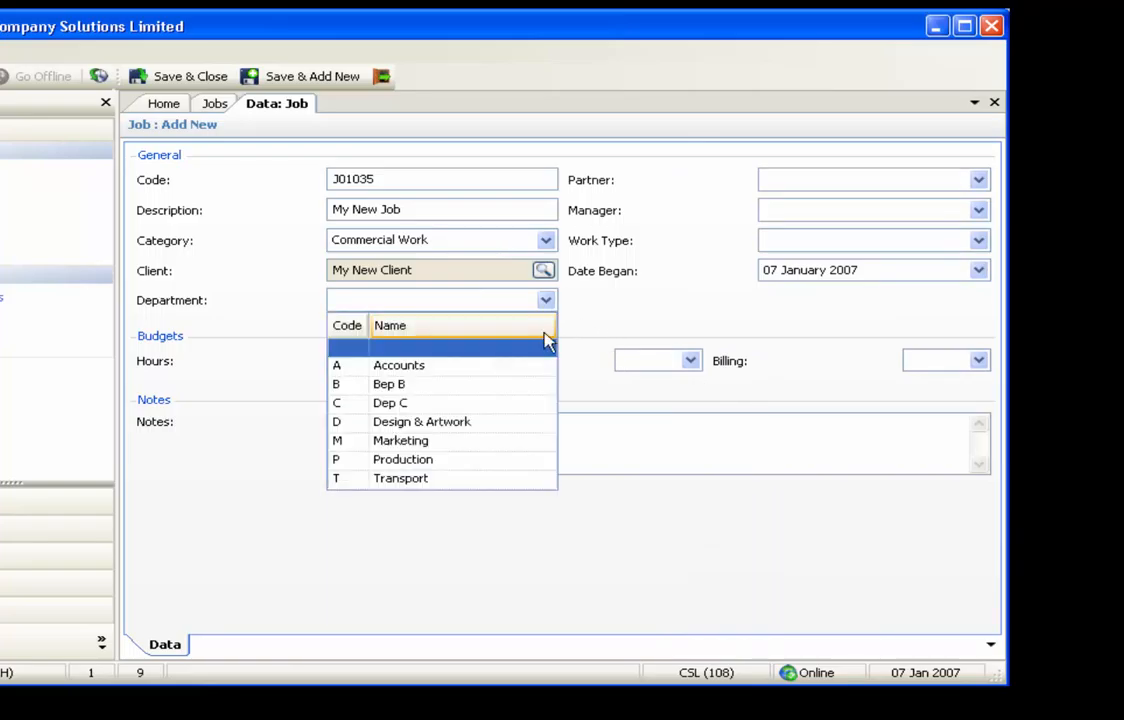
click(517, 422)
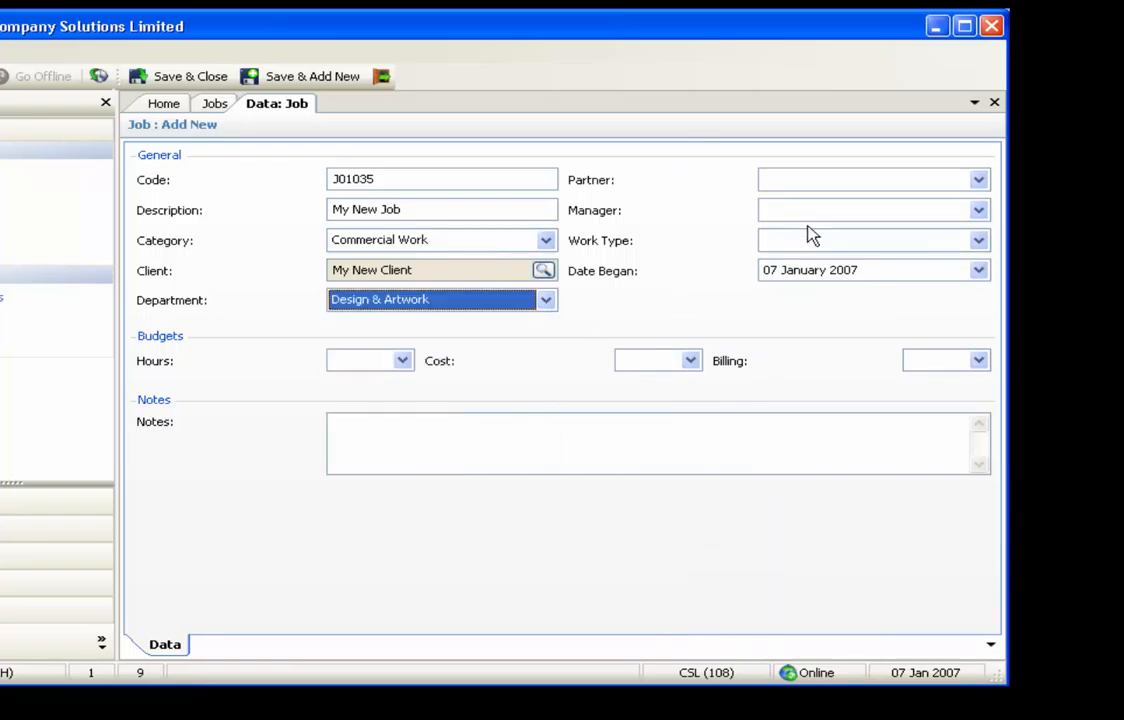
Step: Assign the second listed person as partner and the third listed person as manager, with work type Consultancy
click(978, 180)
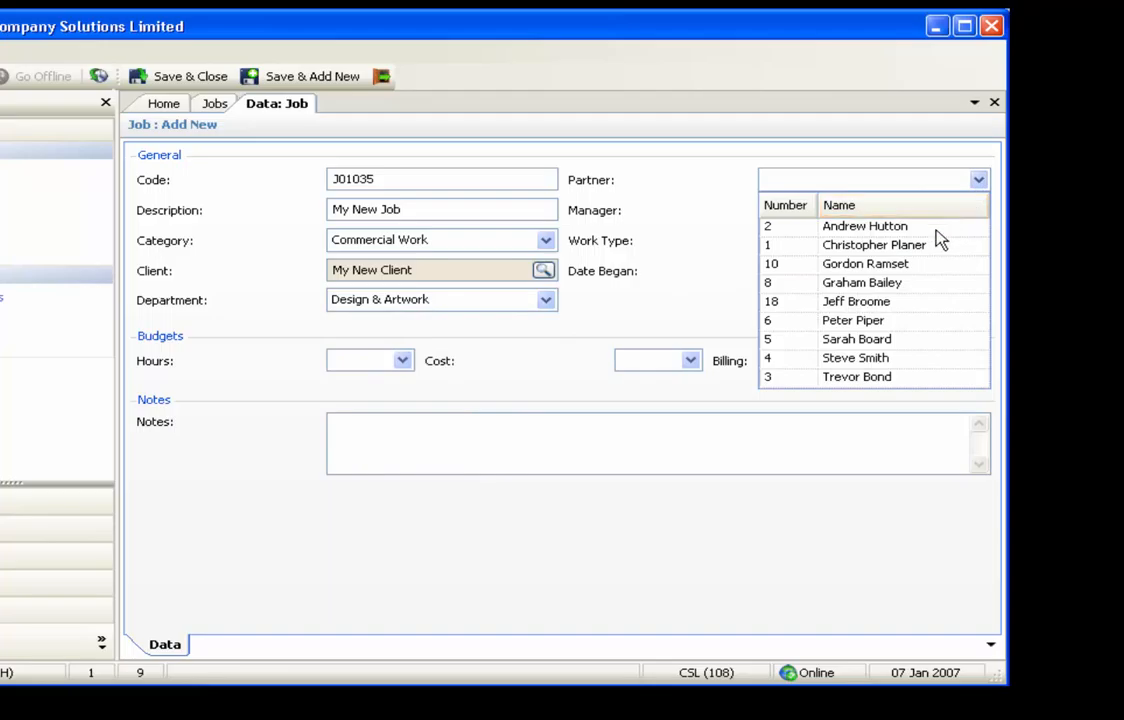
click(930, 245)
click(978, 211)
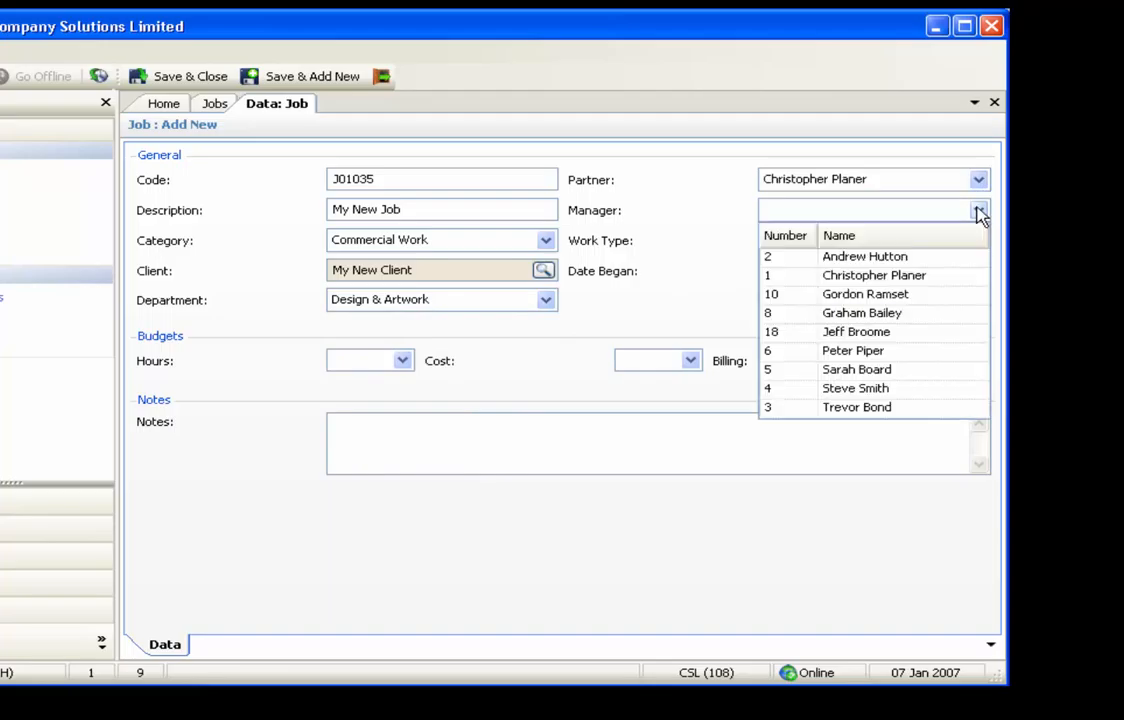
click(940, 294)
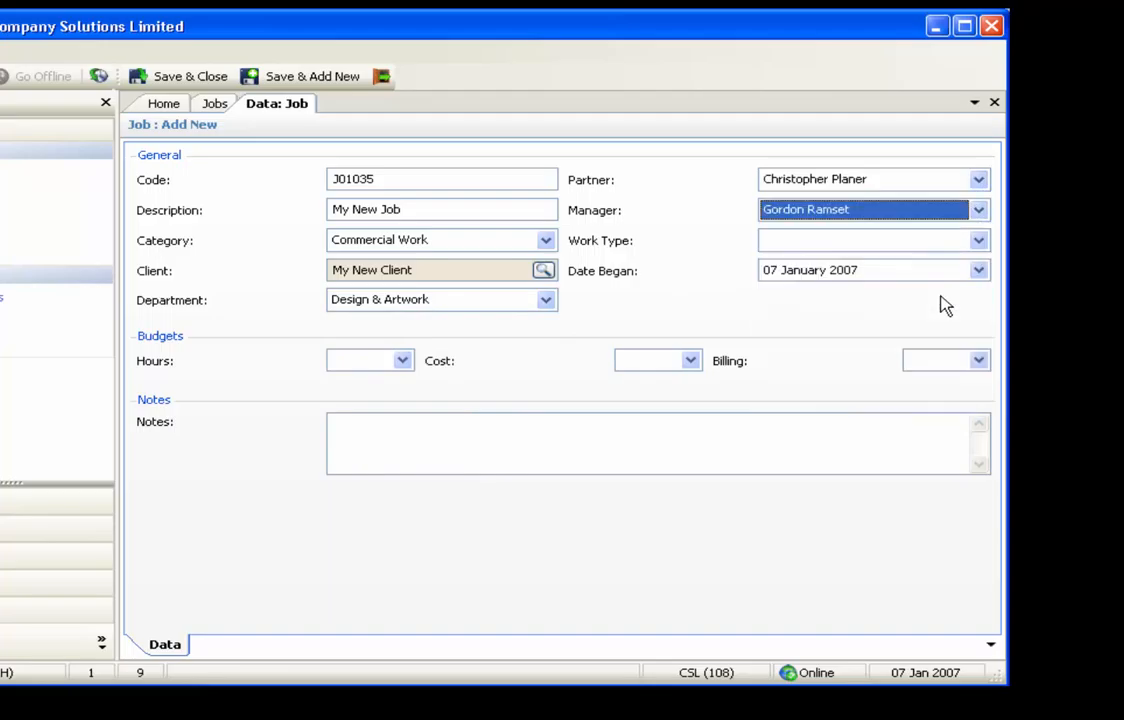
click(978, 243)
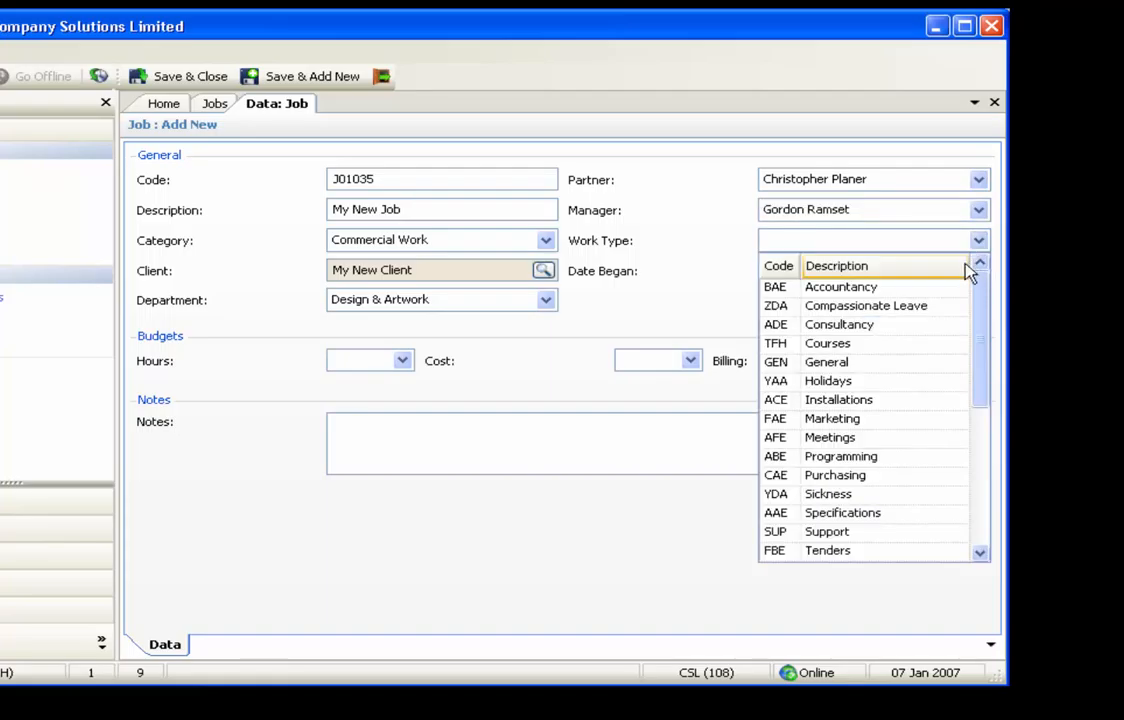
click(908, 326)
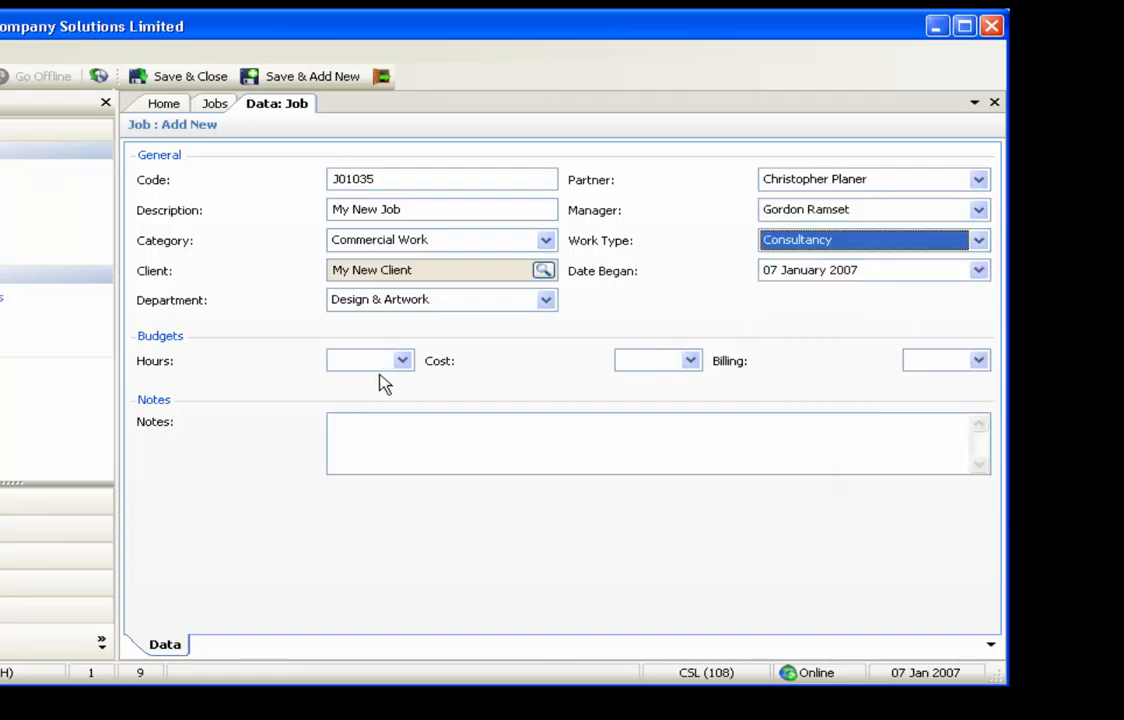
Step: Budget the job at 25 hours, 2500 cost and 2750 billing, and save and close the record
click(357, 364)
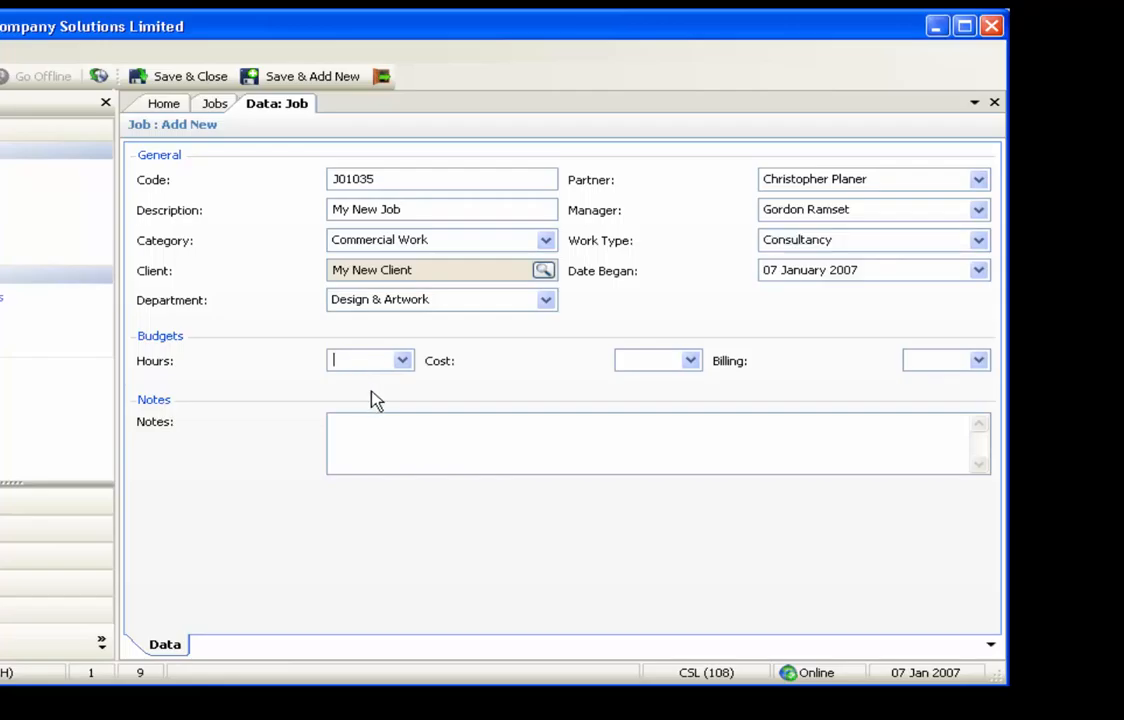
text(25)
key(Tab)
text(25)
key(Tab)
text(2750)
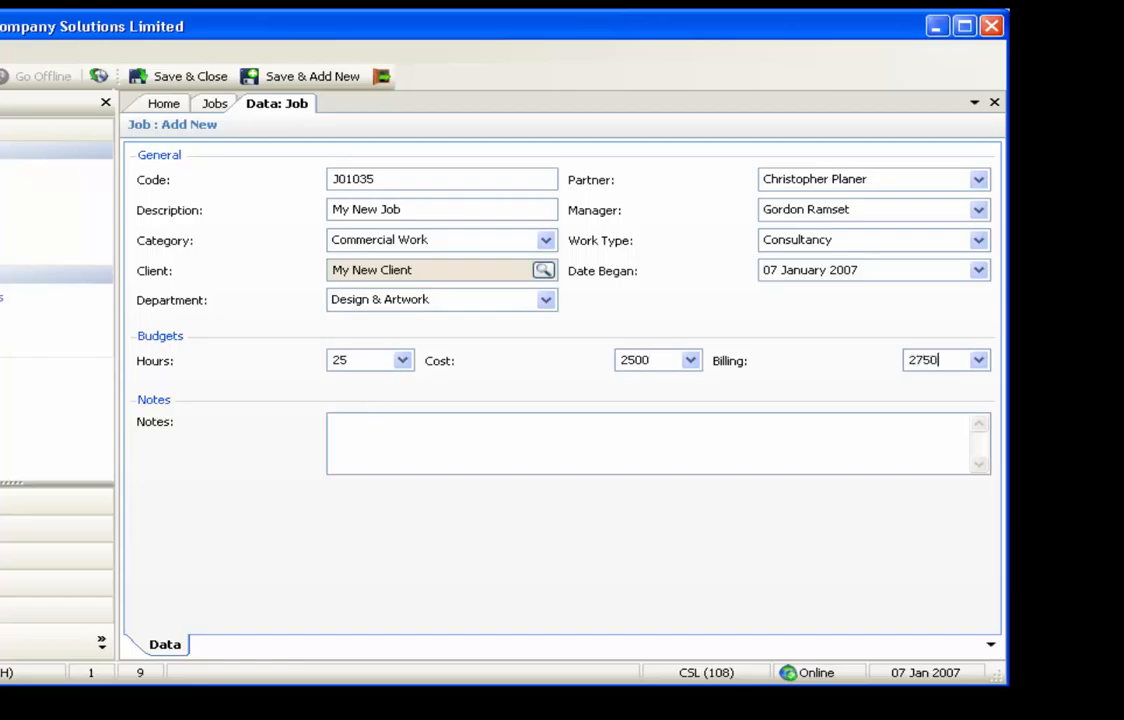
key(Tab)
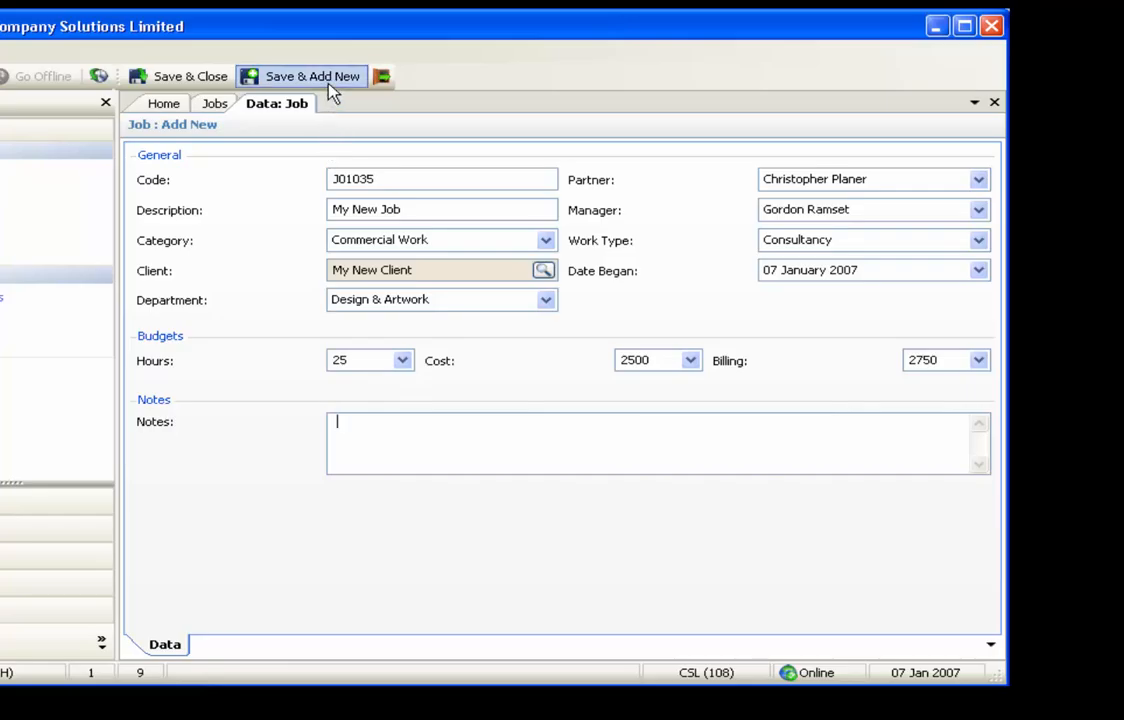
click(209, 84)
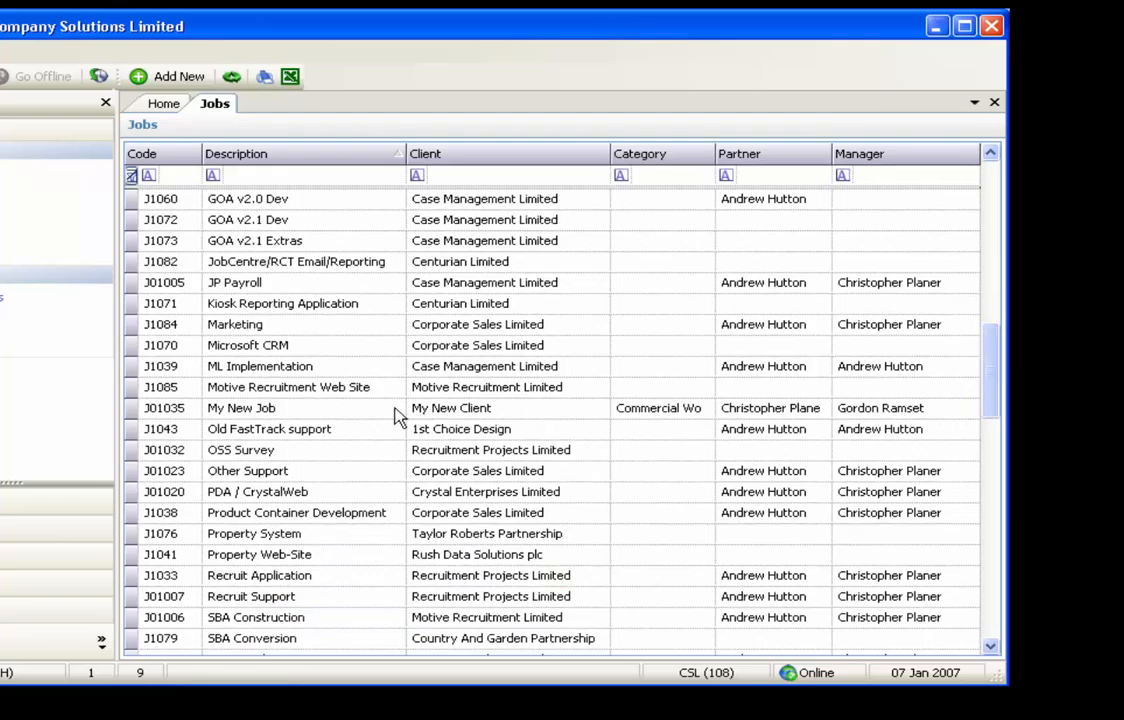
Step: Add the job "My New Job" from the jobs list to My Jobs
click(396, 409)
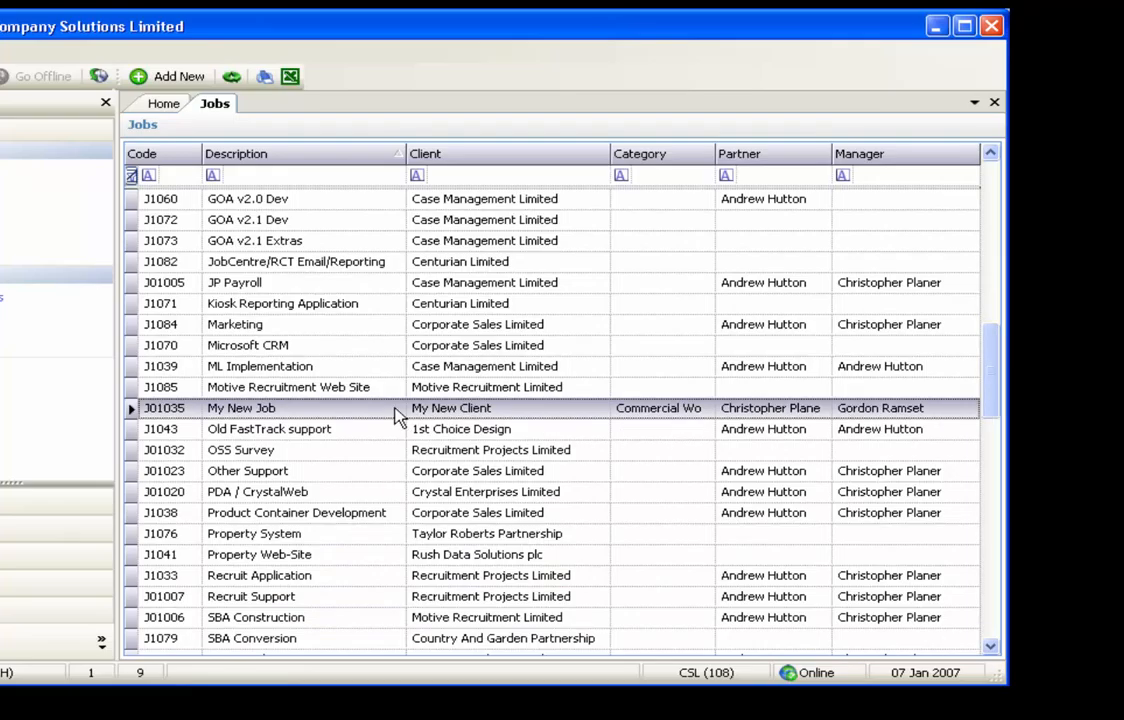
right_click(398, 416)
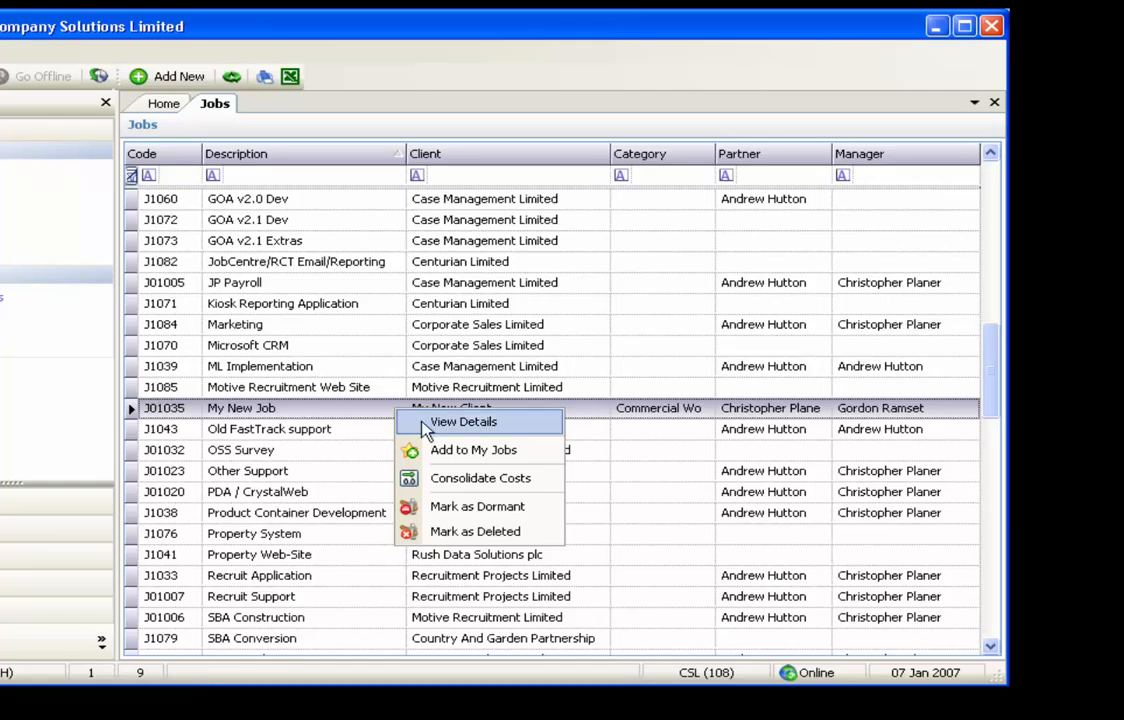
click(434, 451)
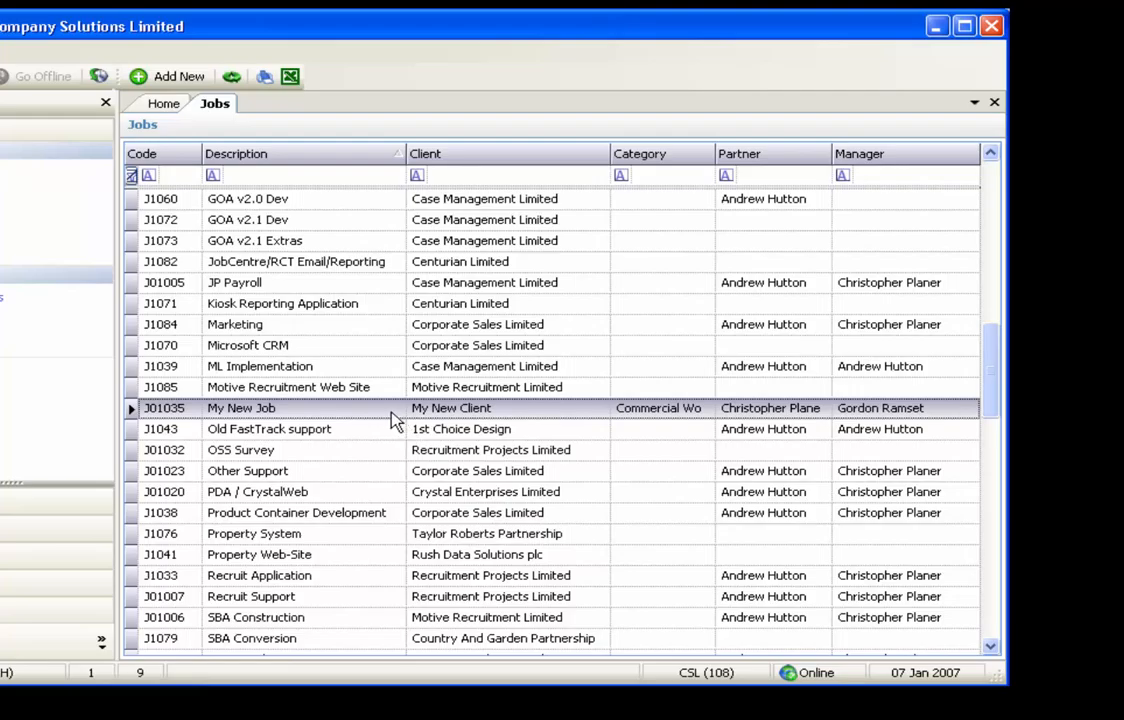
Step: Open the details of "My New Job" and enter the note "This is the first job of this type"
right_click(393, 420)
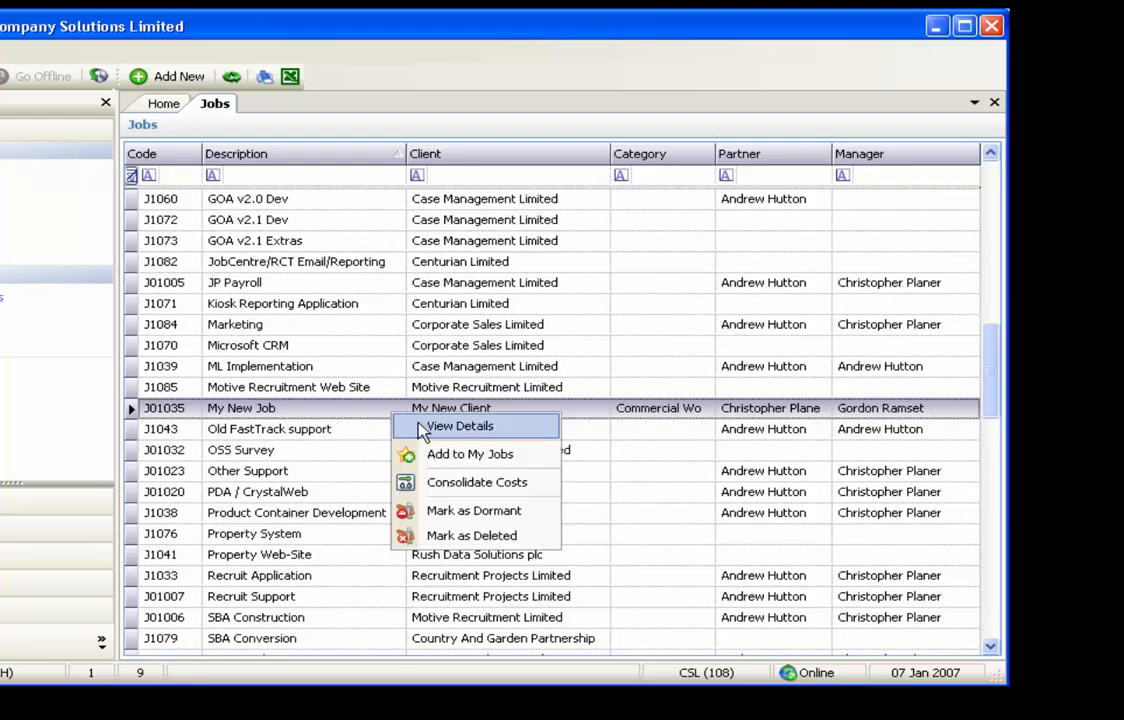
click(424, 428)
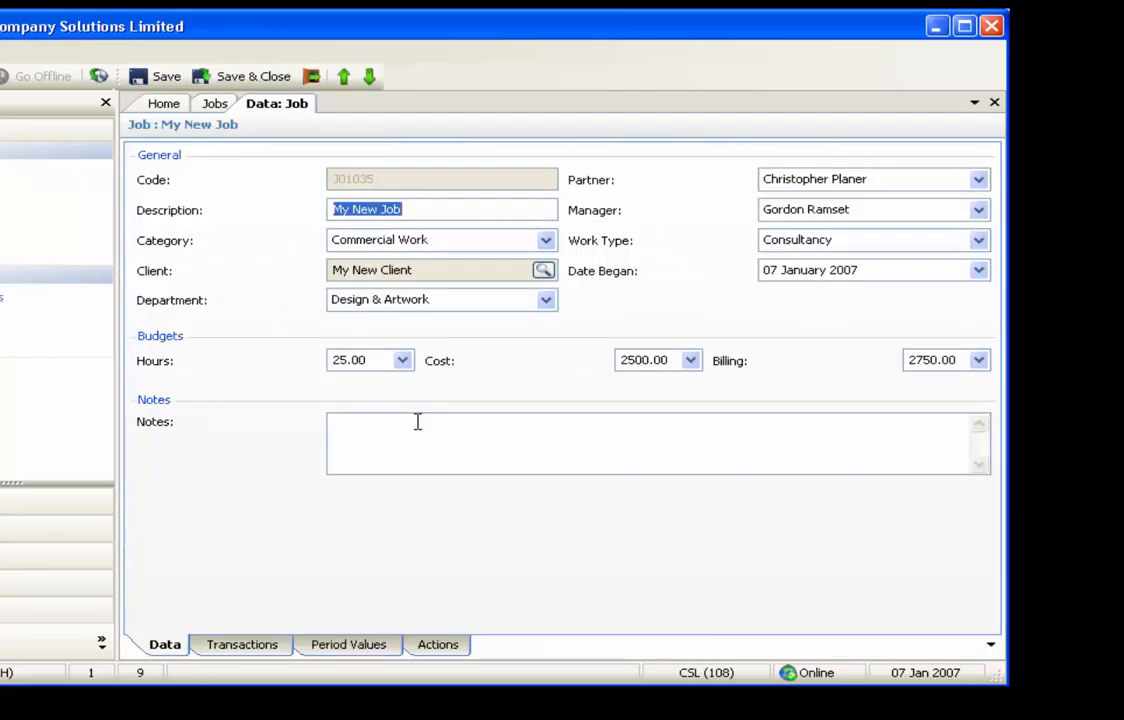
click(418, 422)
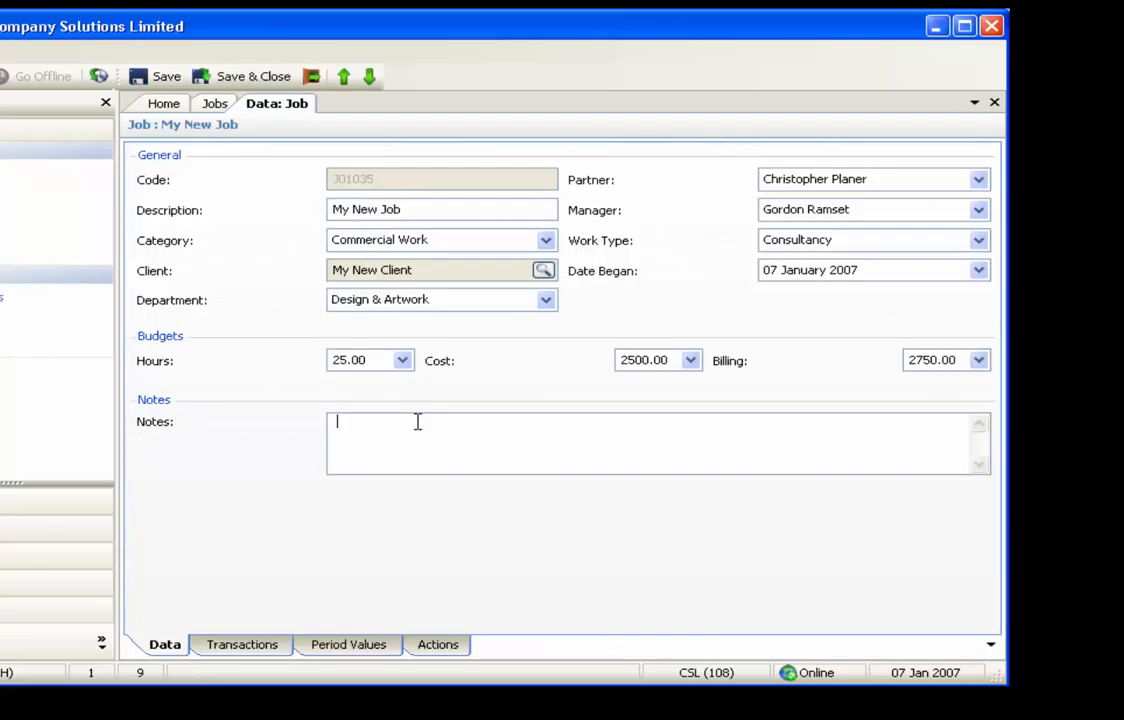
text(This is the first job of this type)
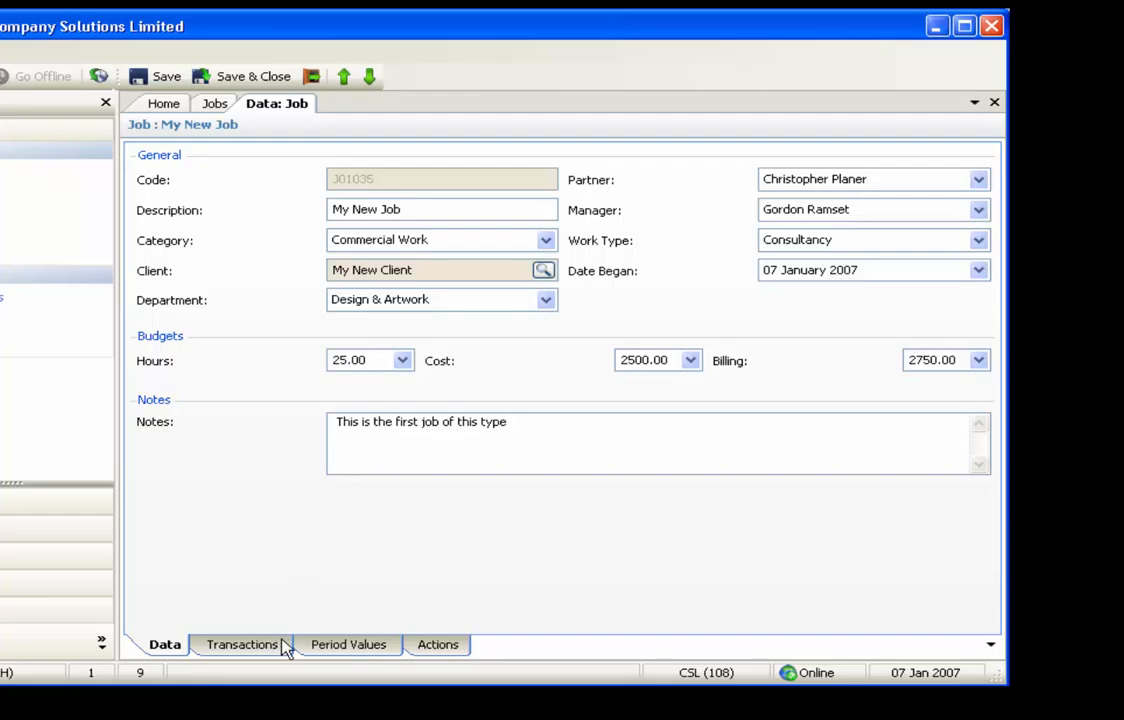
Step: Enter this year's period budgets of 1250 for May 2007, 100 for August 2007 and 2500 for December 2007, and save the period values
click(320, 650)
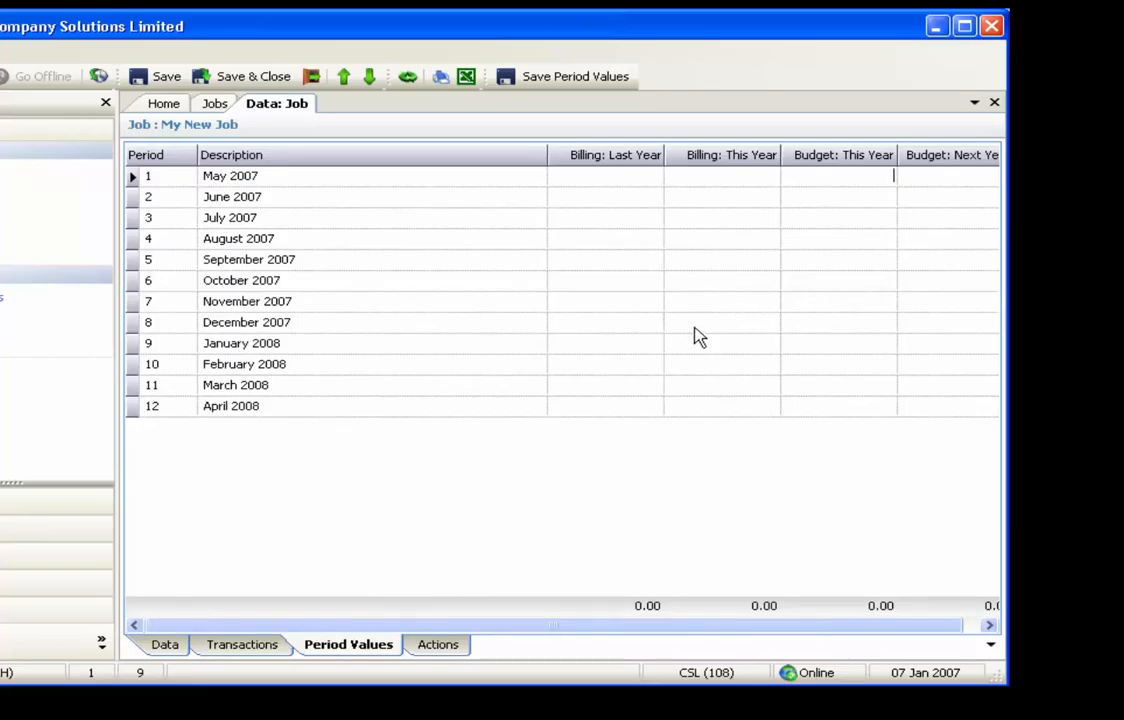
text(1250)
key(Return)
key(Return)
key(Return)
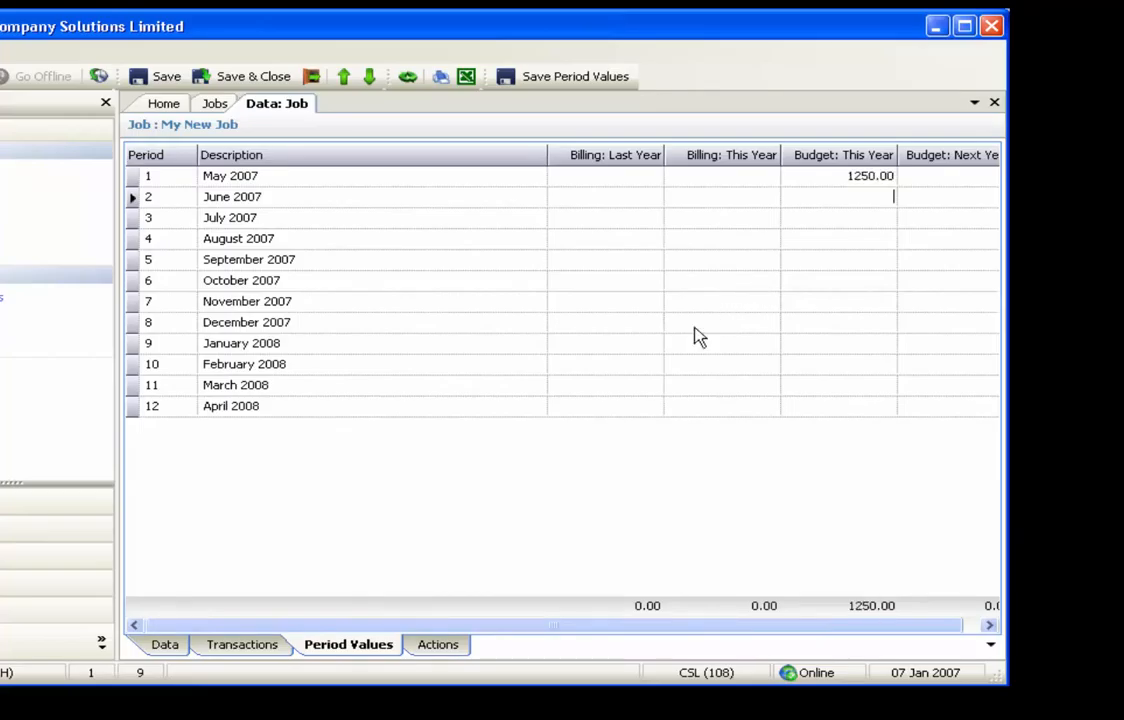
text(100)
key(Return)
key(Return)
key(Return)
key(Return)
text(2500)
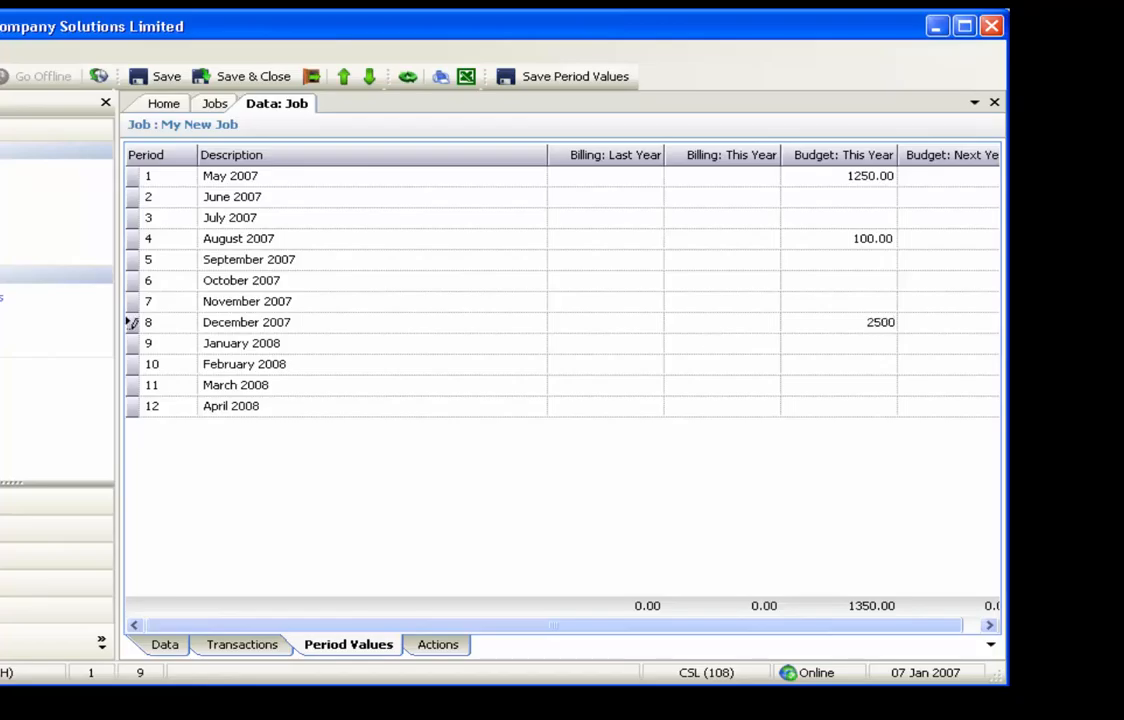
key(Return)
click(592, 83)
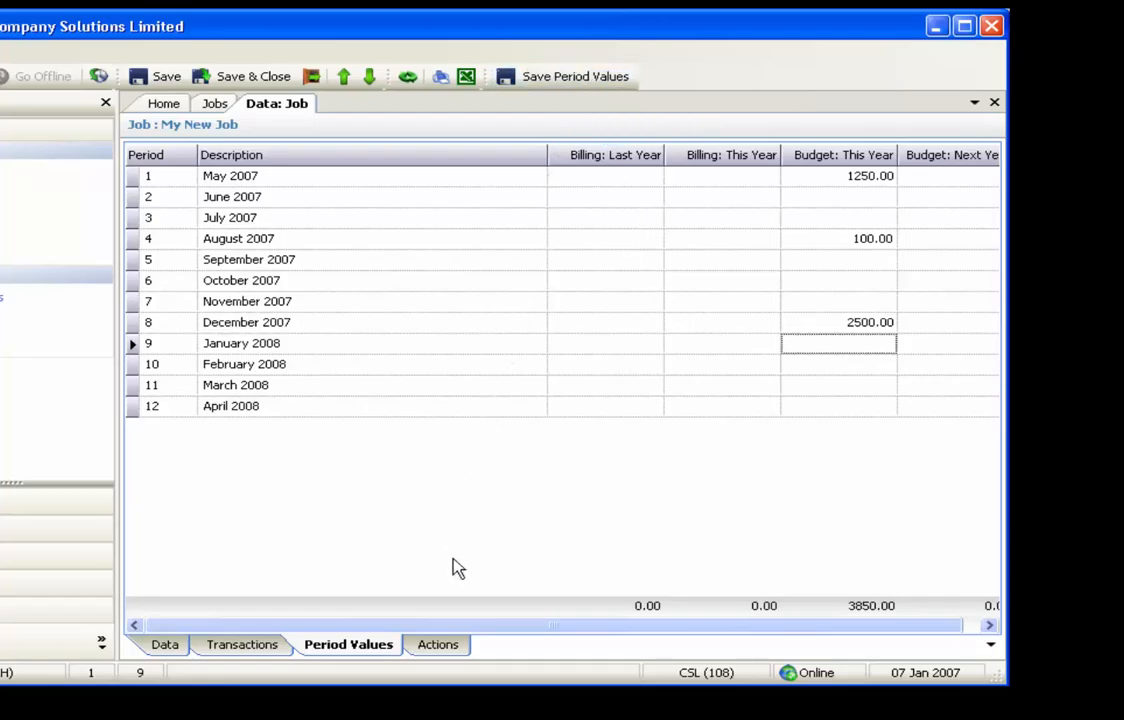
Step: Add an action to the job's to-do list, dated 31 January 2007 with the description "Raise first interim bill", and save and close it
click(449, 647)
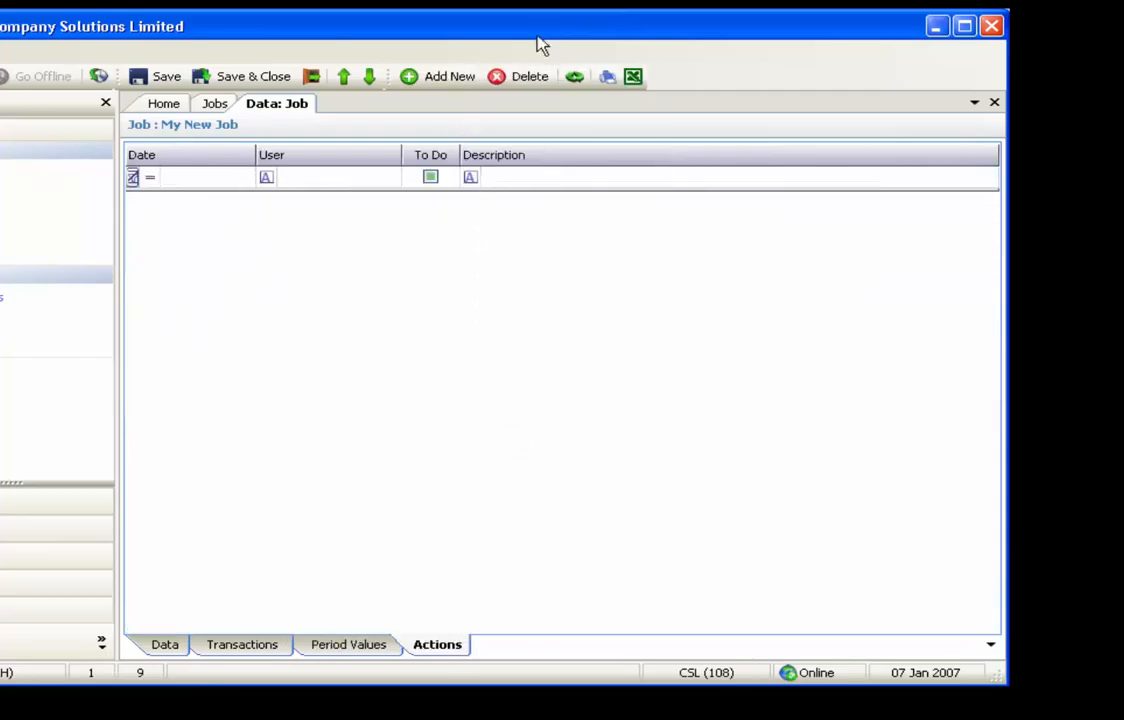
click(427, 86)
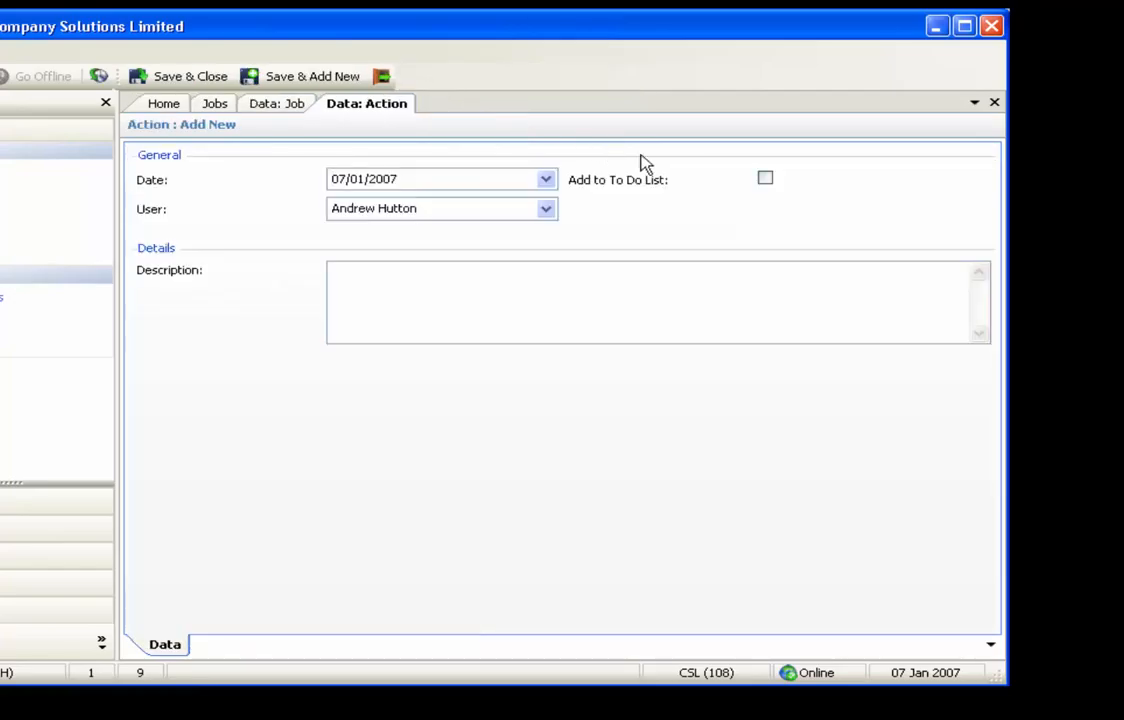
click(765, 179)
click(546, 180)
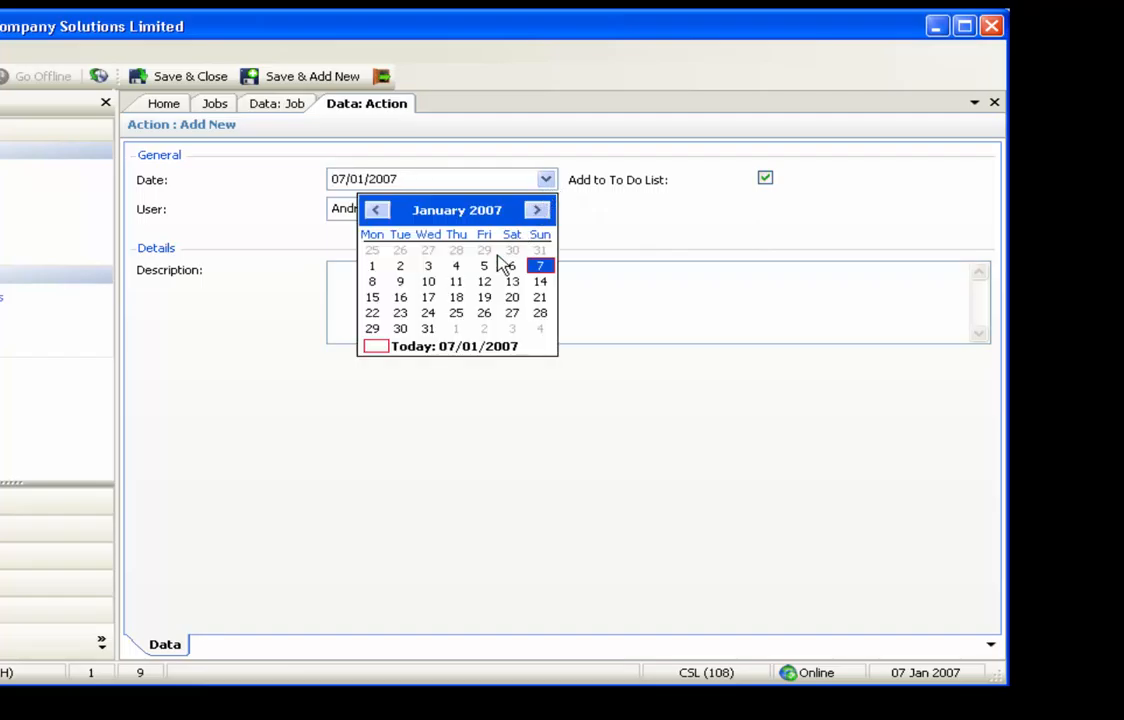
click(431, 325)
click(429, 317)
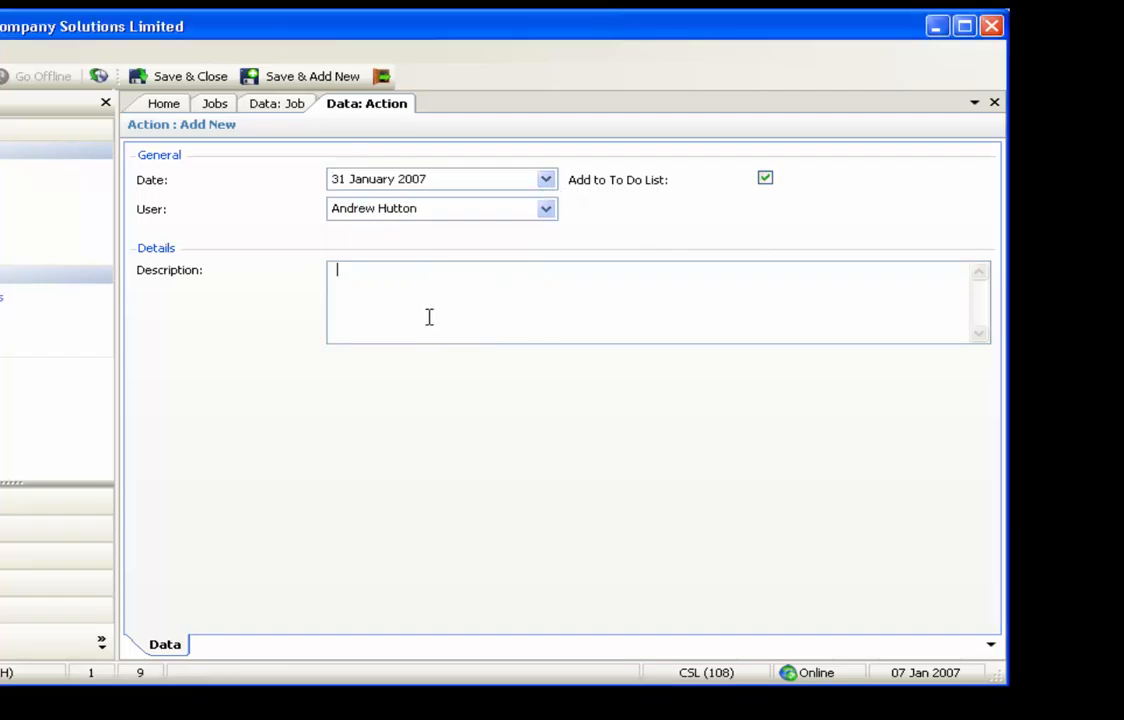
text(Raise first interim bill)
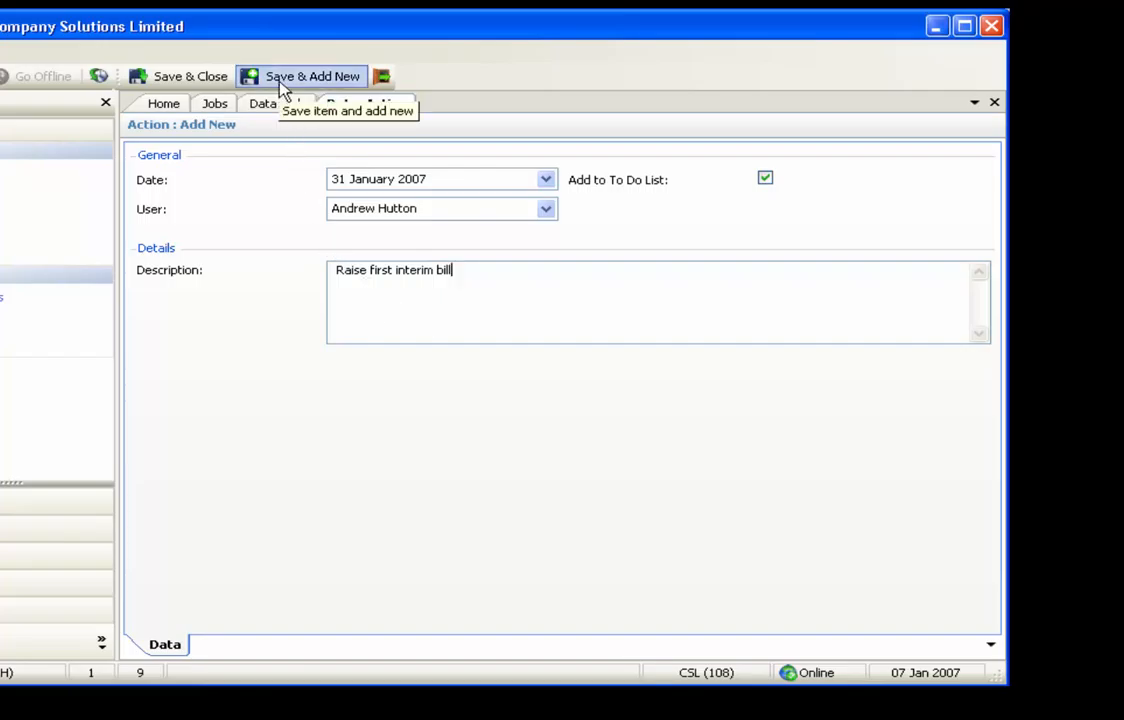
click(210, 85)
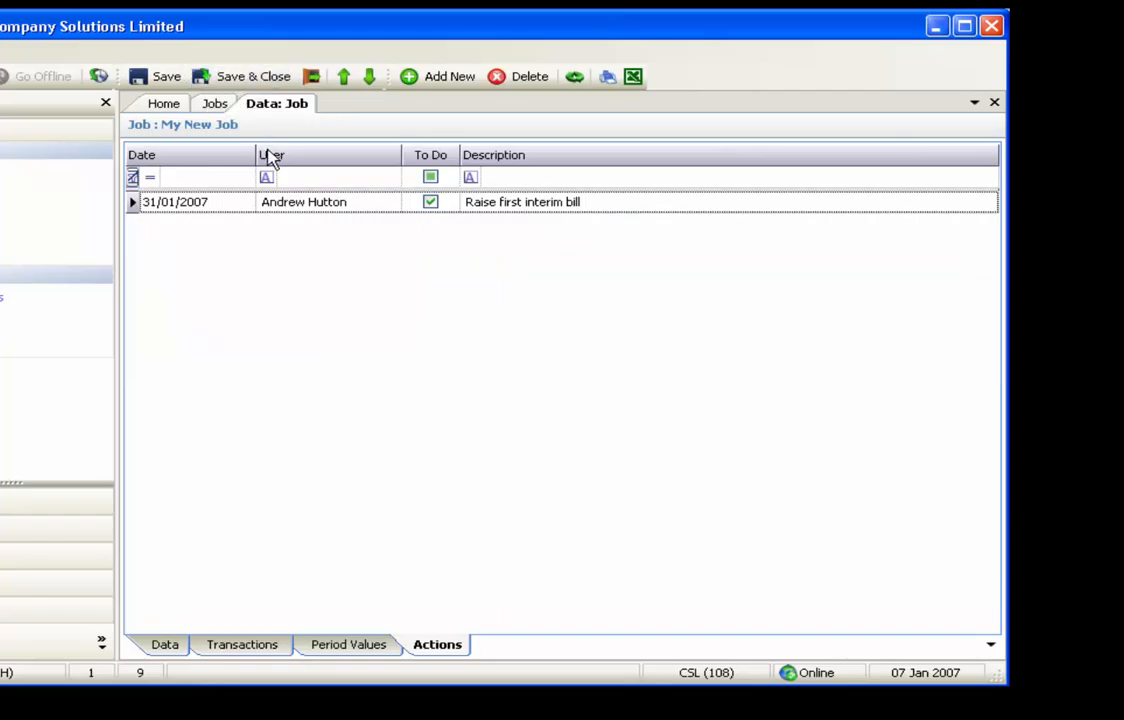
Step: Review the job's period values and general data, and save and close the job record
click(325, 650)
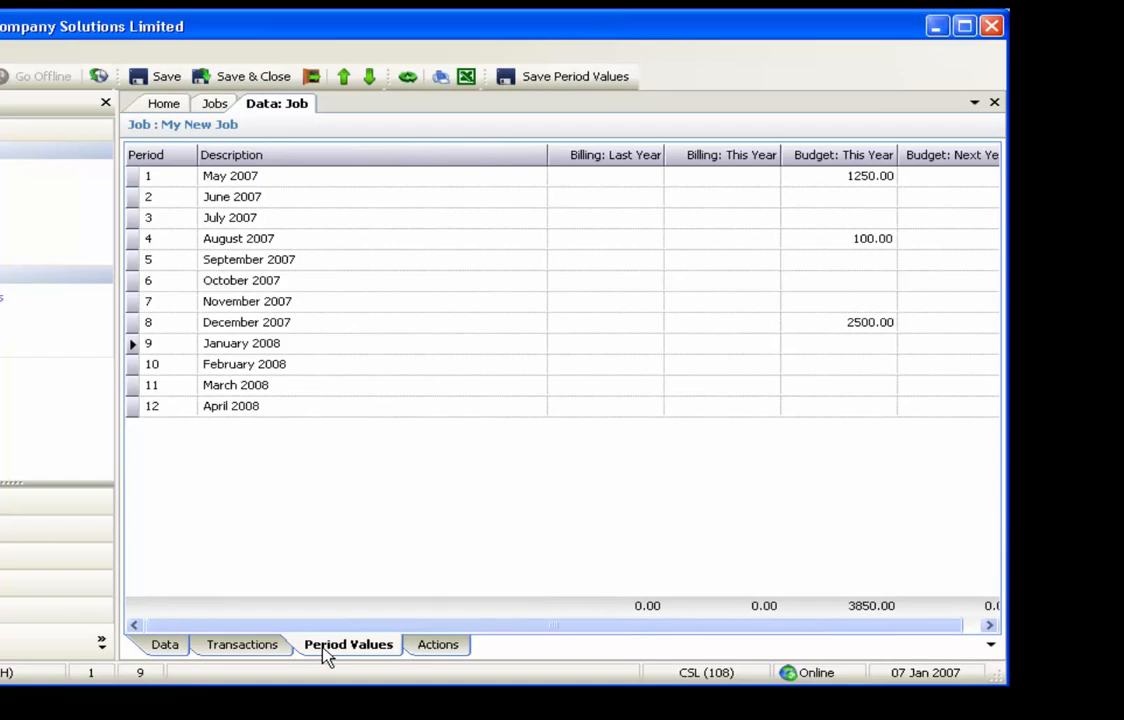
click(178, 650)
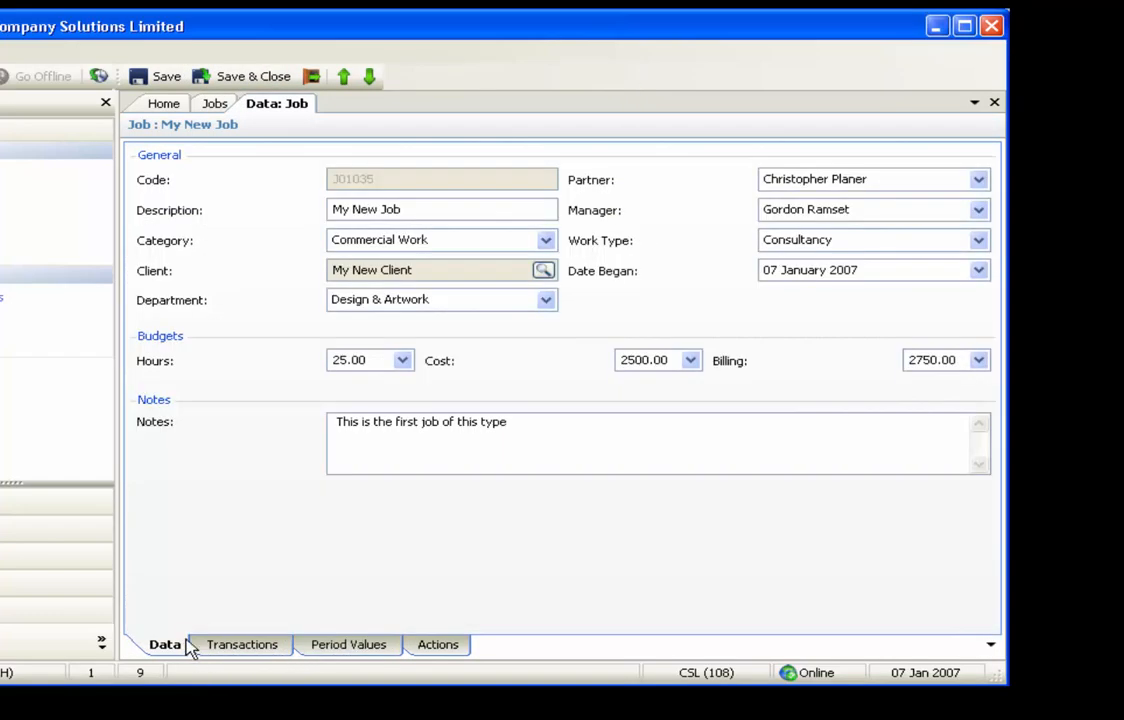
click(249, 86)
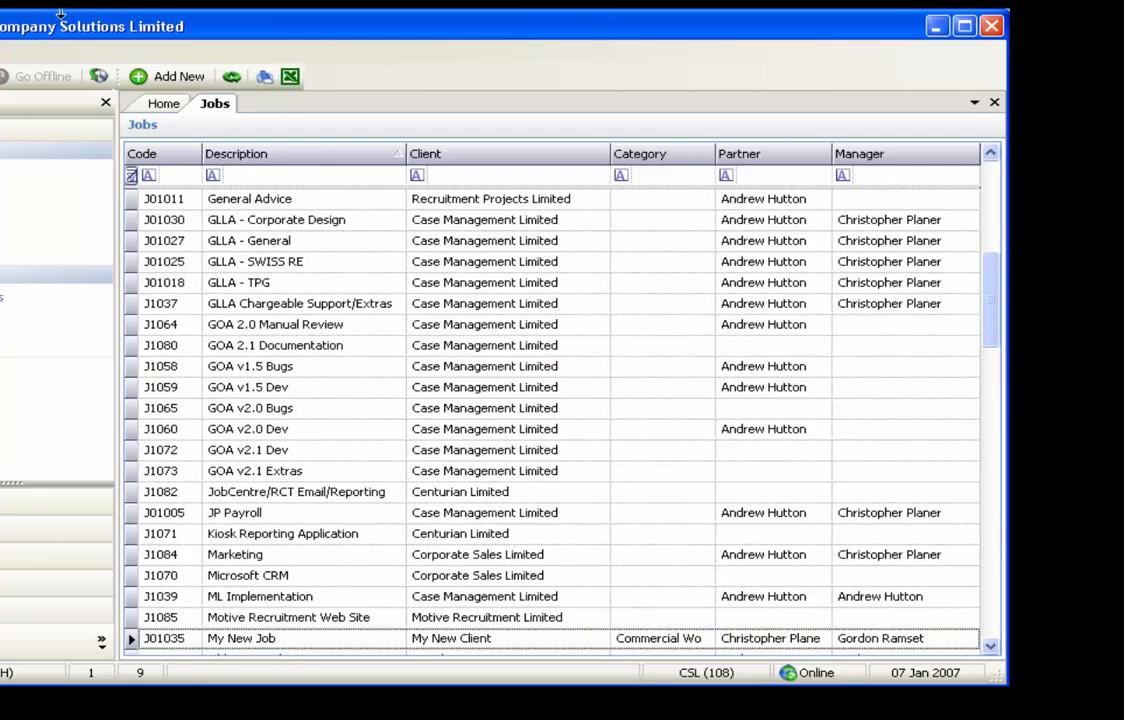
Step: Open the transactions of the "General Advice" job and set the start of the date range to 1 August 2006
click(339, 203)
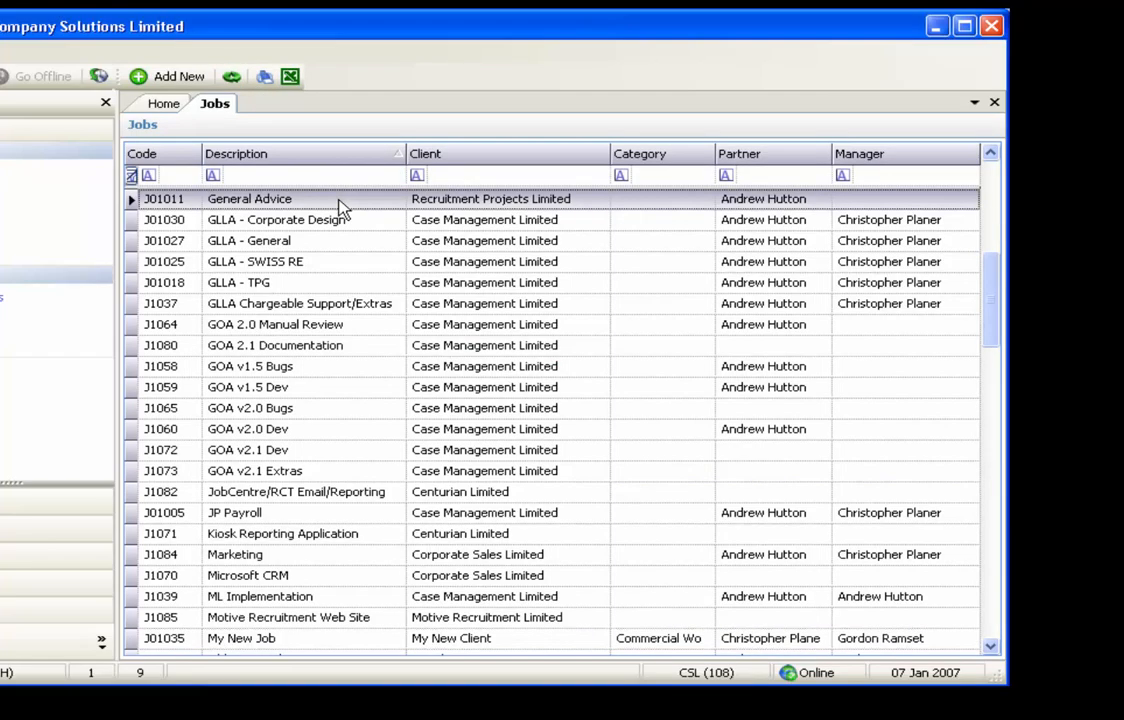
double_click(339, 205)
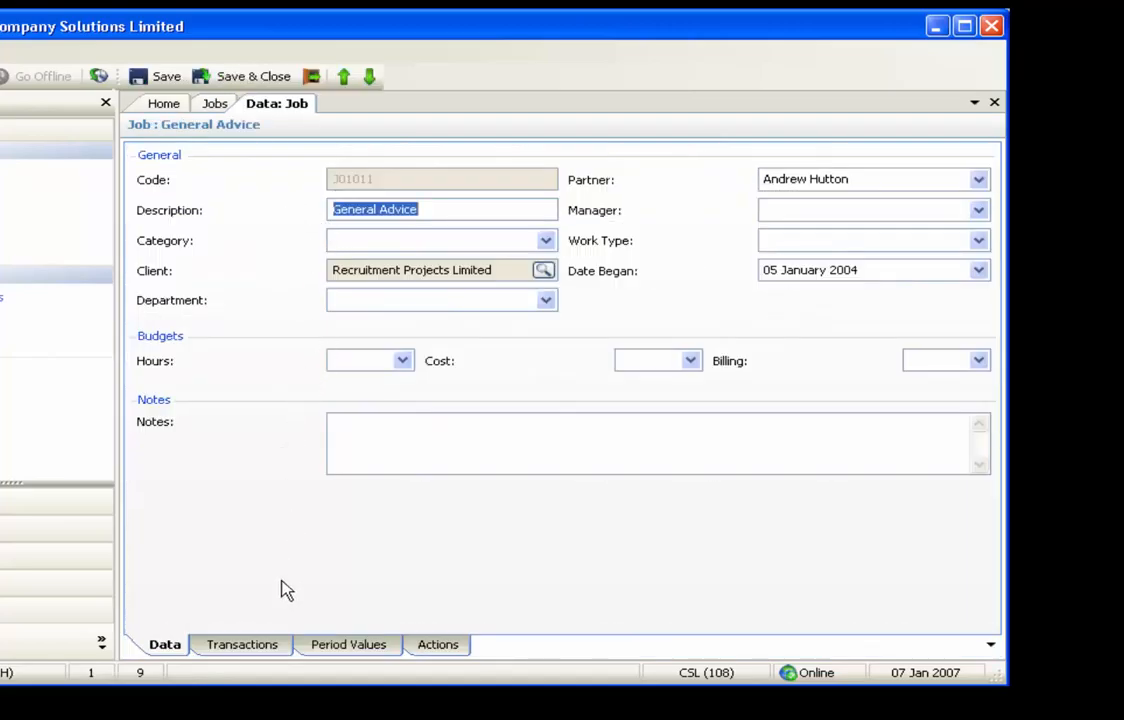
click(280, 648)
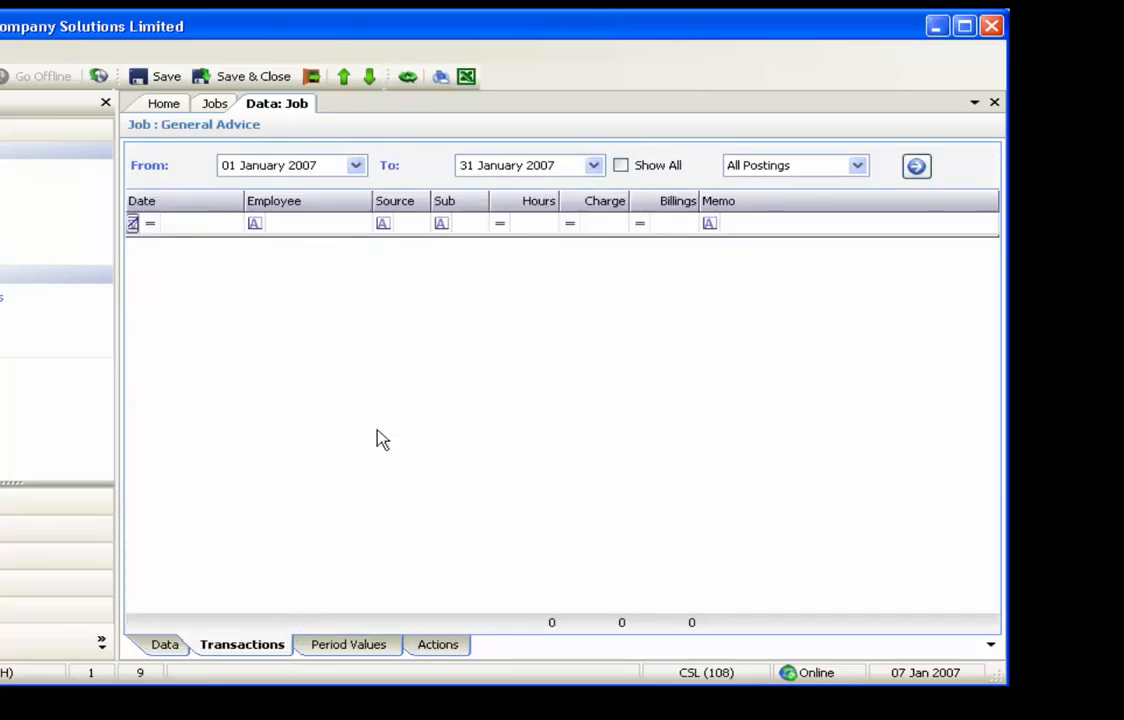
click(355, 165)
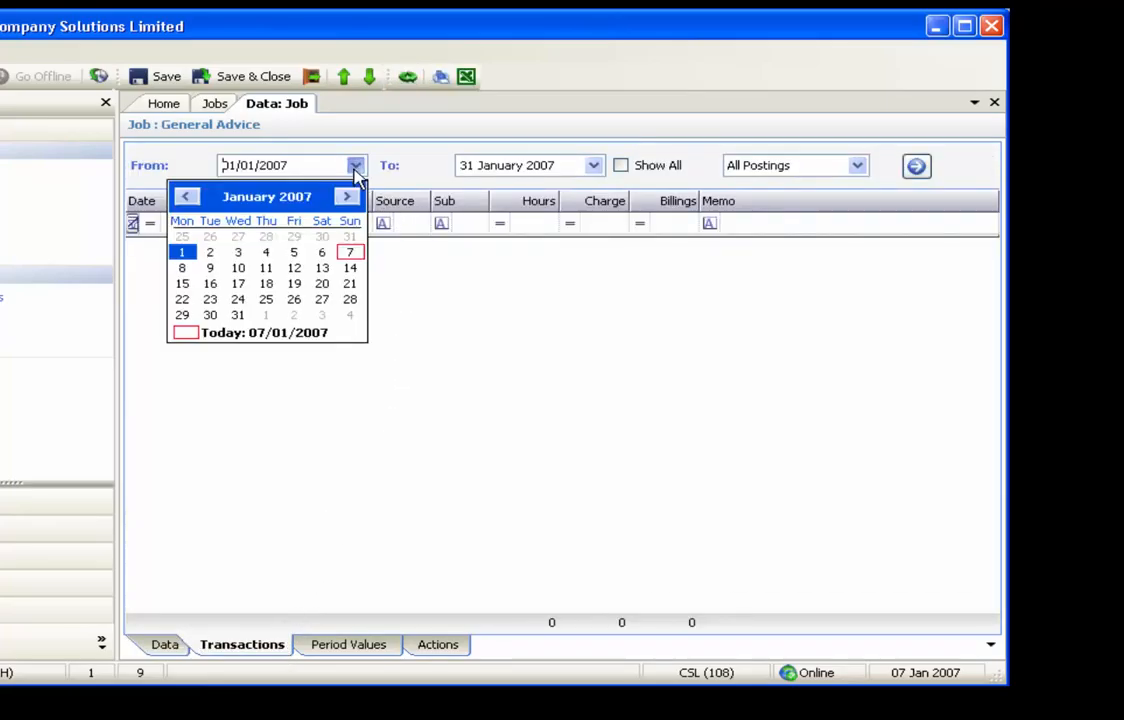
click(187, 197)
click(187, 197)
click(188, 198)
click(187, 197)
click(187, 197)
click(210, 236)
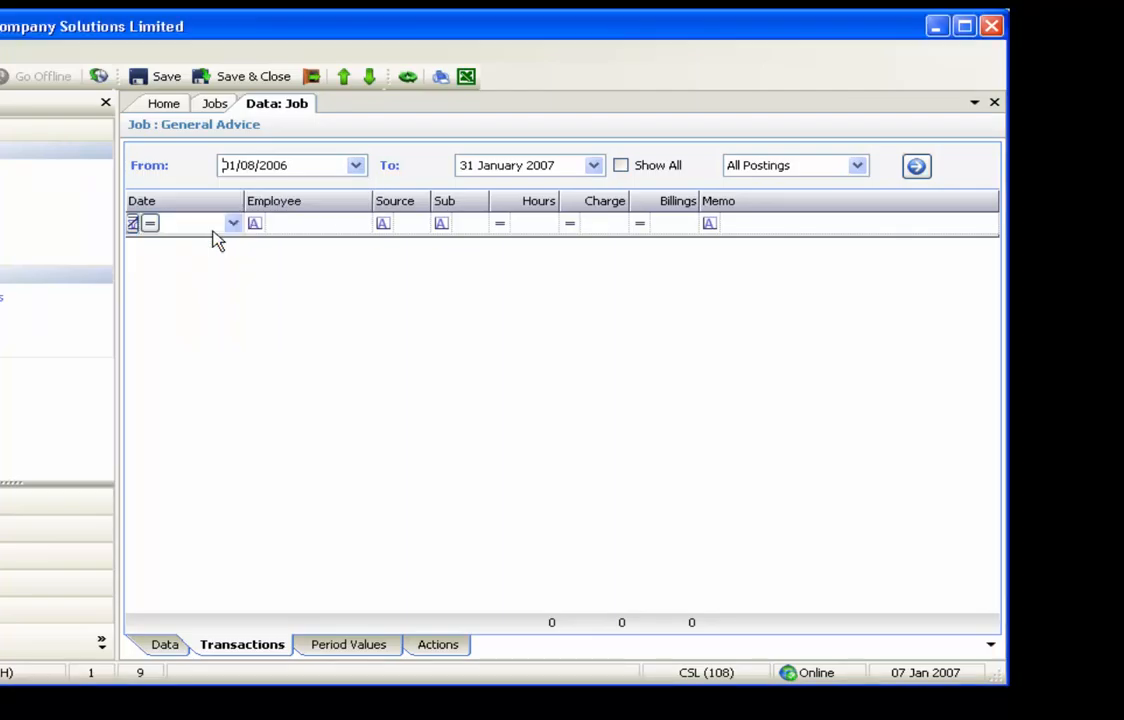
Step: Restrict the transactions to Timesheets and list all of them regardless of date
click(857, 167)
click(757, 201)
click(660, 166)
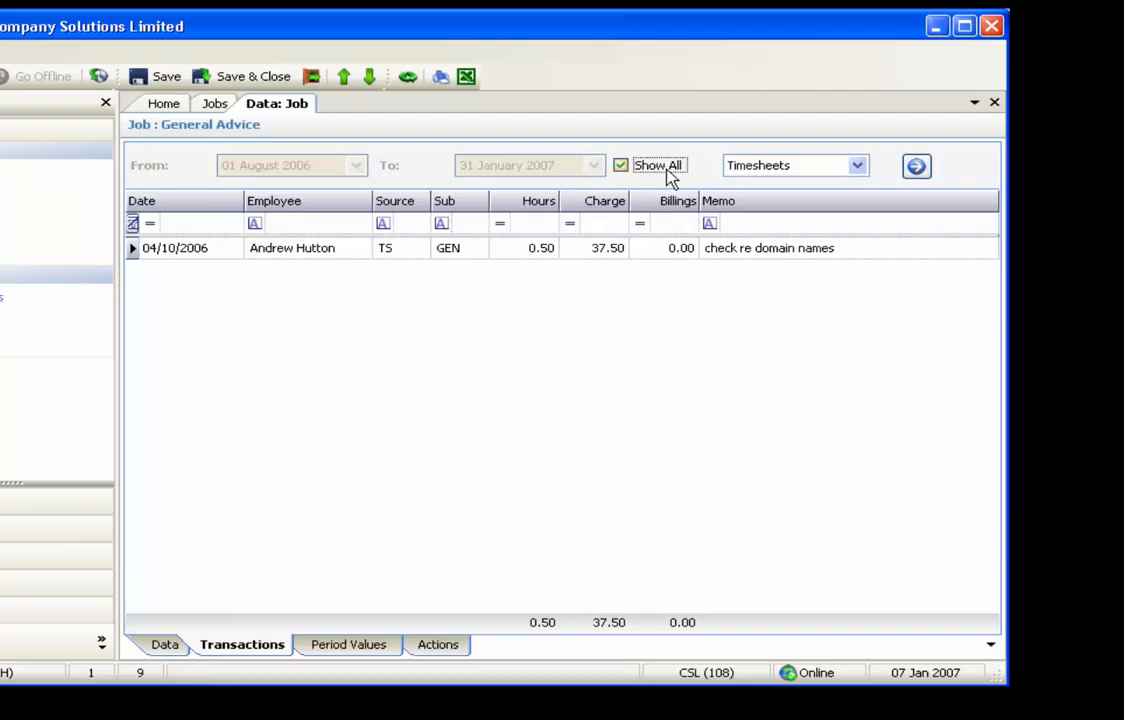
click(917, 167)
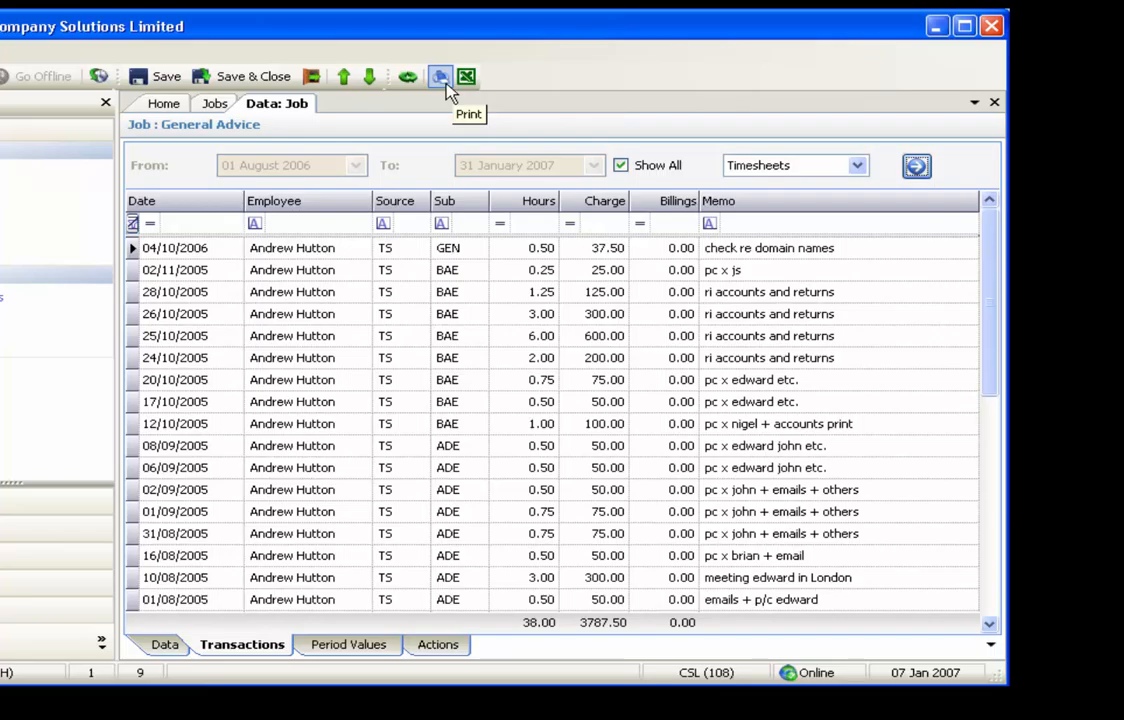
Step: Step forward through the following jobs' transactions to "GLLA - SWISS RE", view its general data, and close the record
click(370, 84)
click(370, 84)
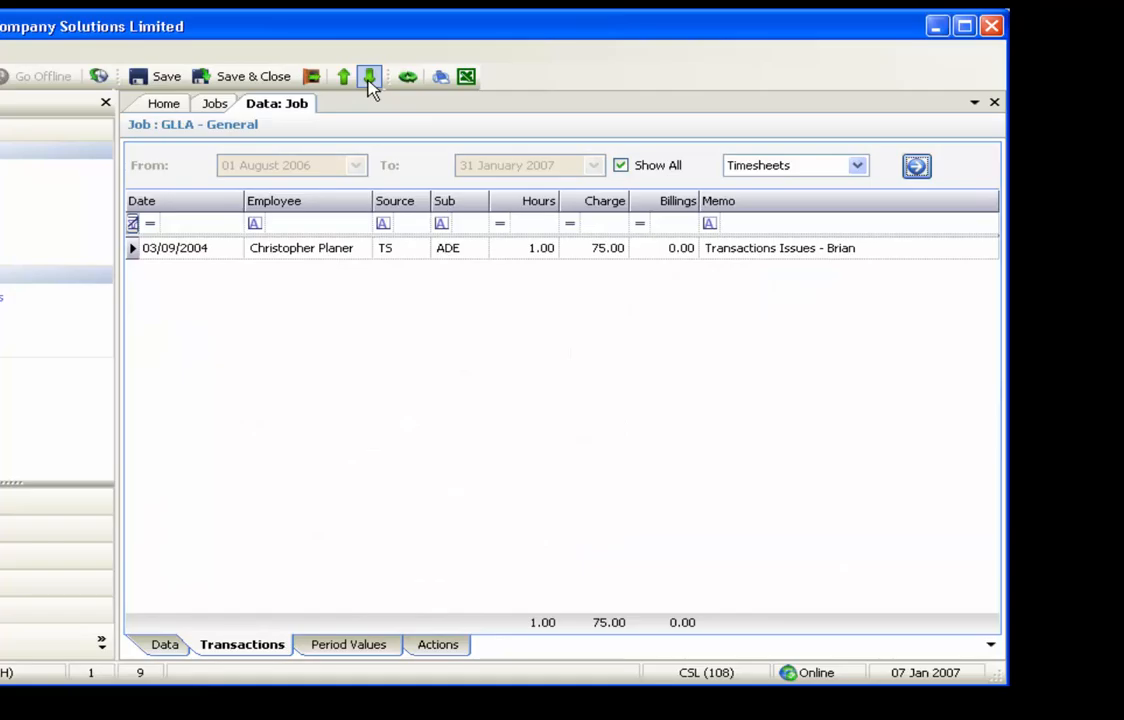
click(370, 84)
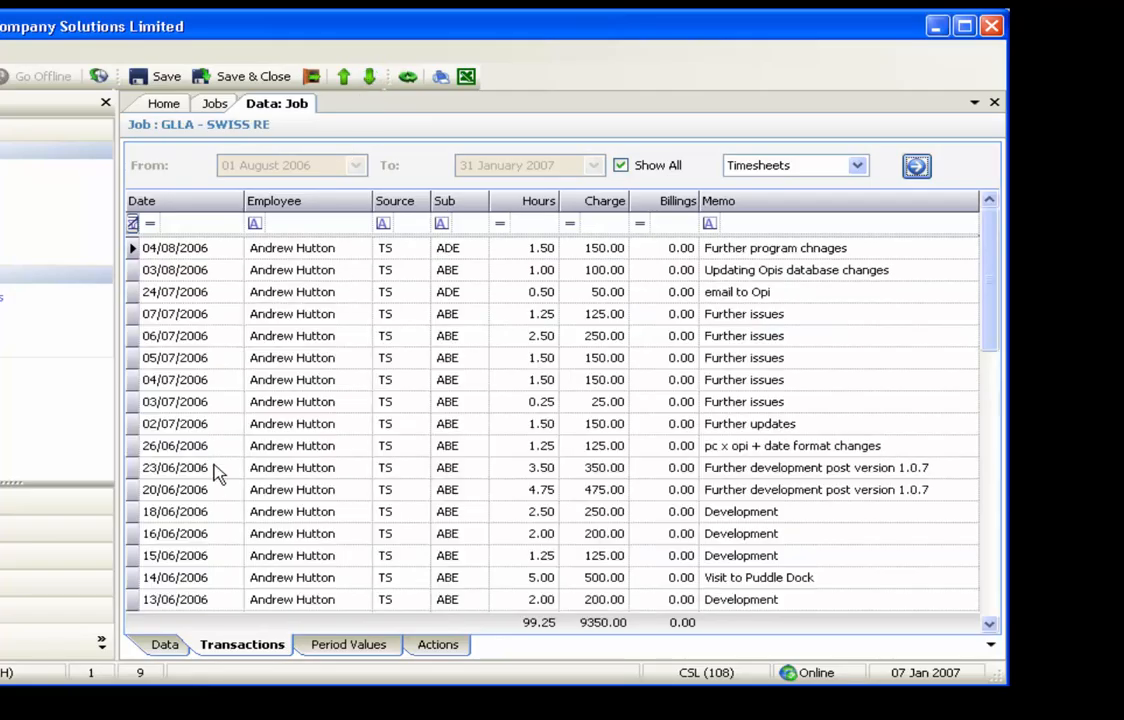
click(165, 644)
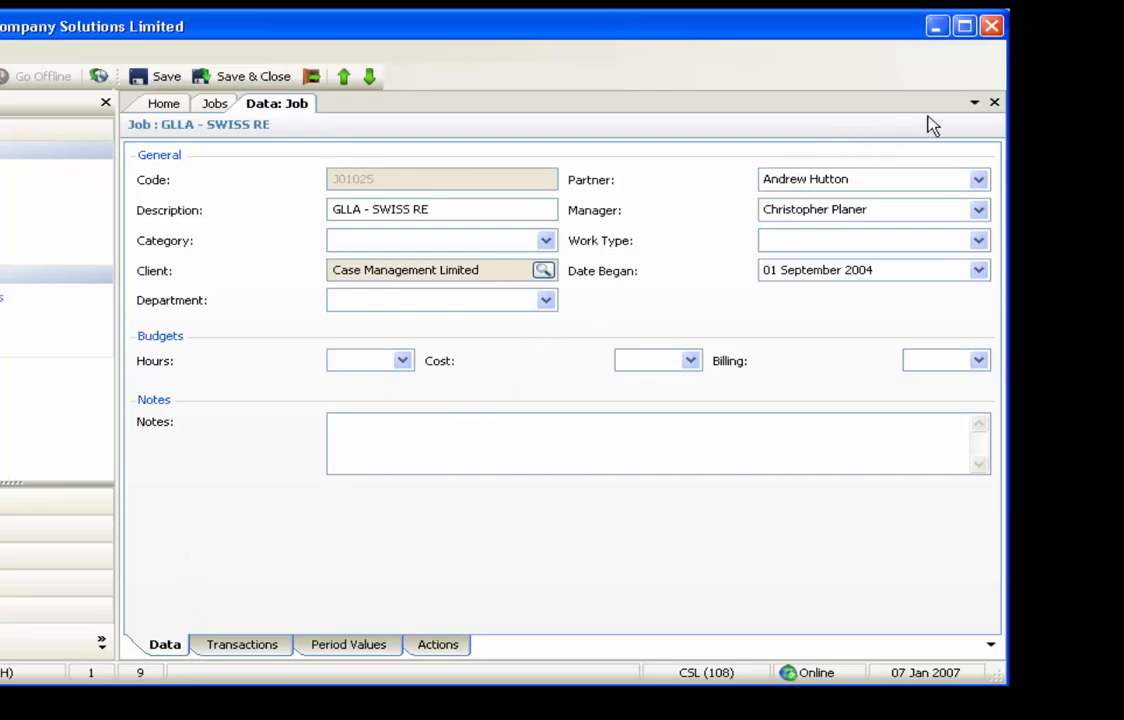
click(994, 103)
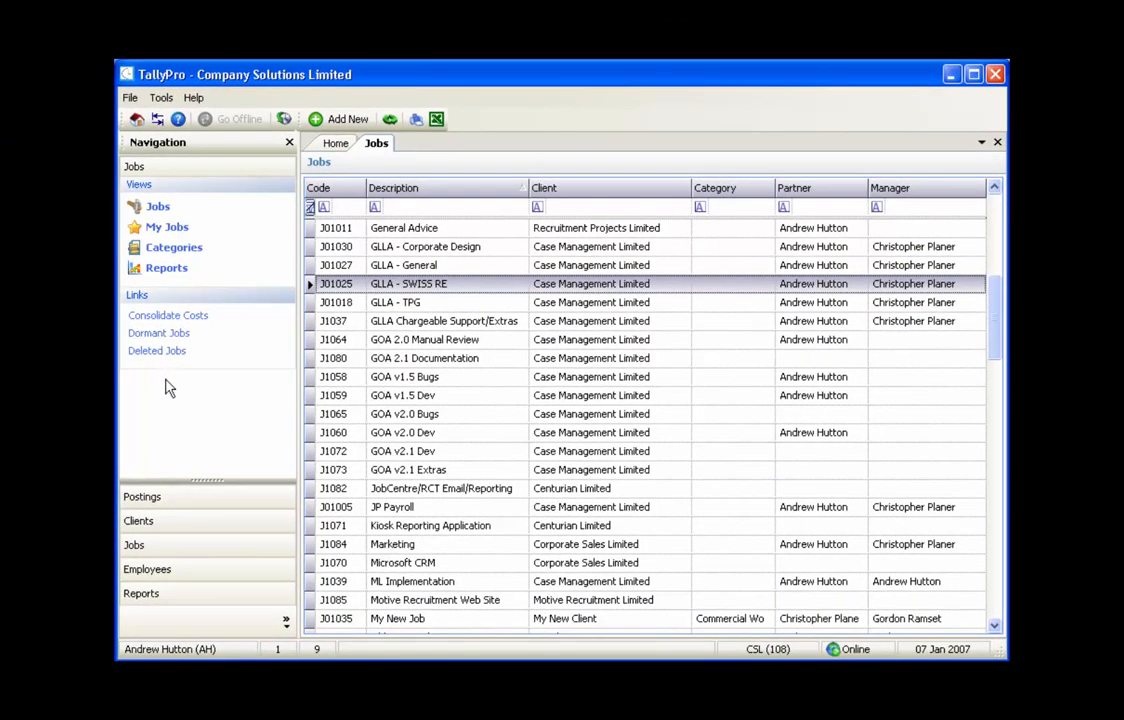
Step: Remove the job "cslStandard Container" from My Jobs
click(167, 227)
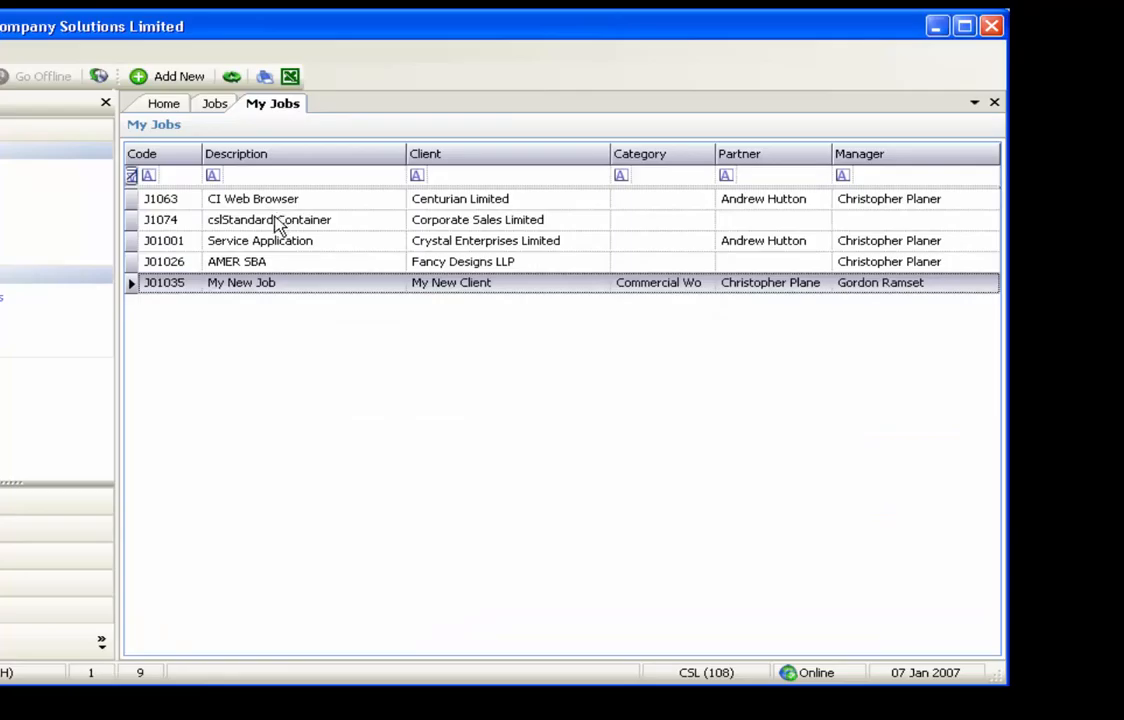
click(279, 222)
right_click(280, 224)
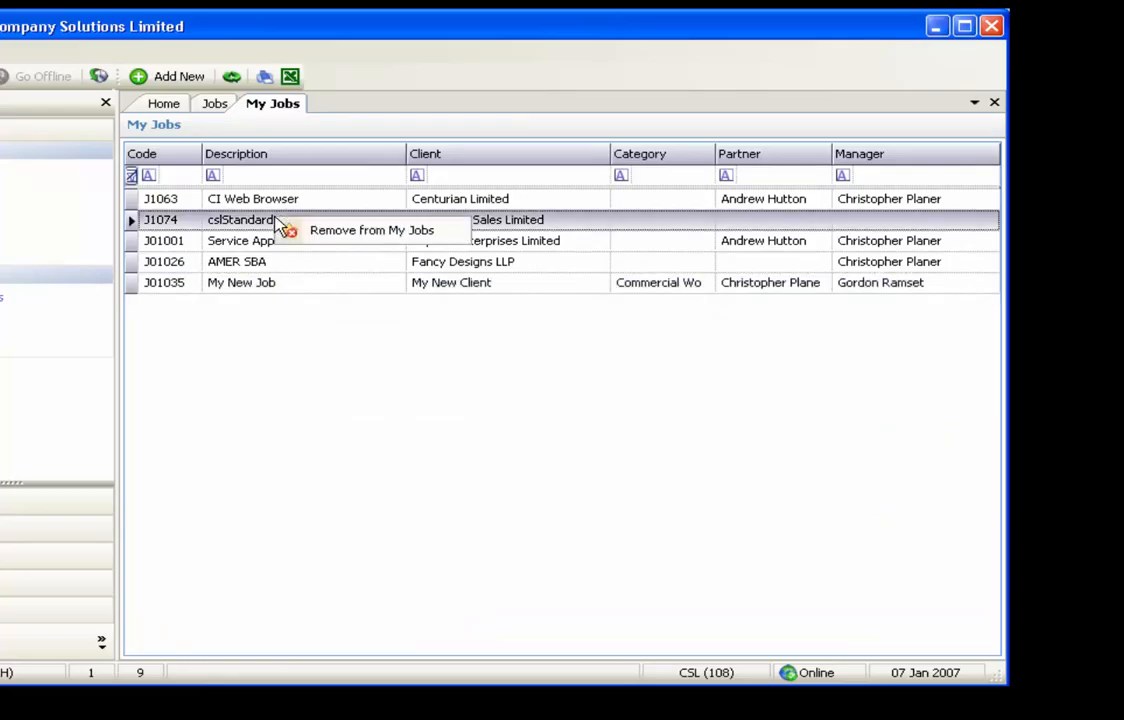
click(314, 232)
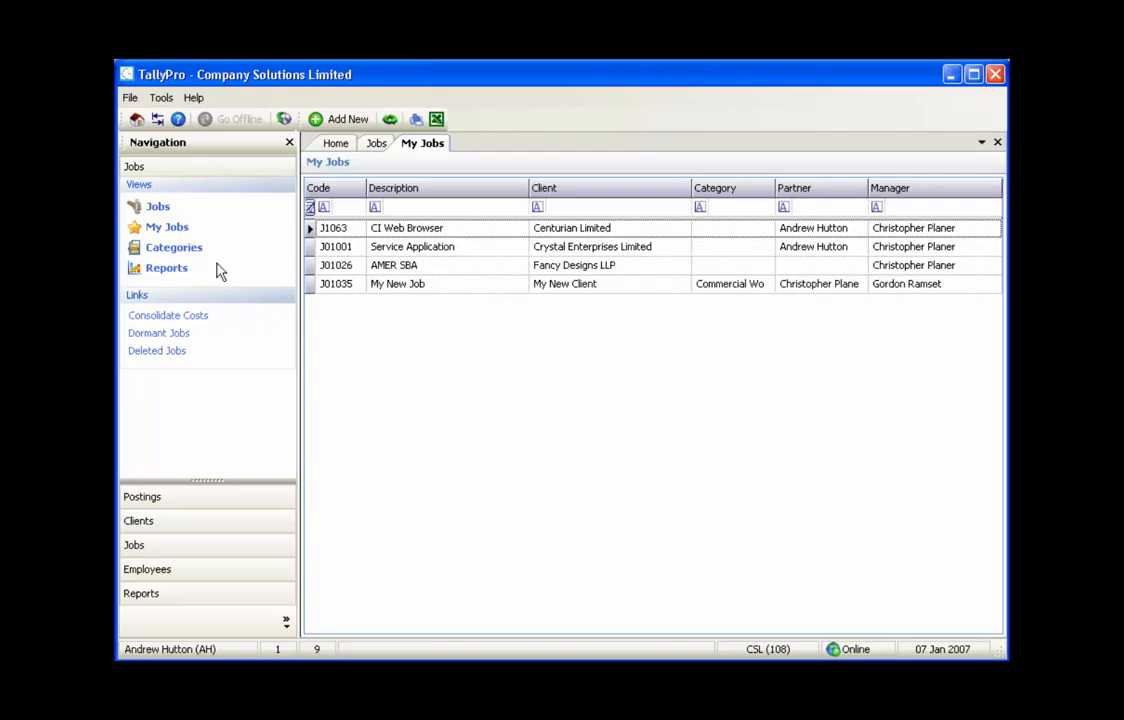
Step: Add a job category with code M and description "Main Work", and save and close it
click(186, 255)
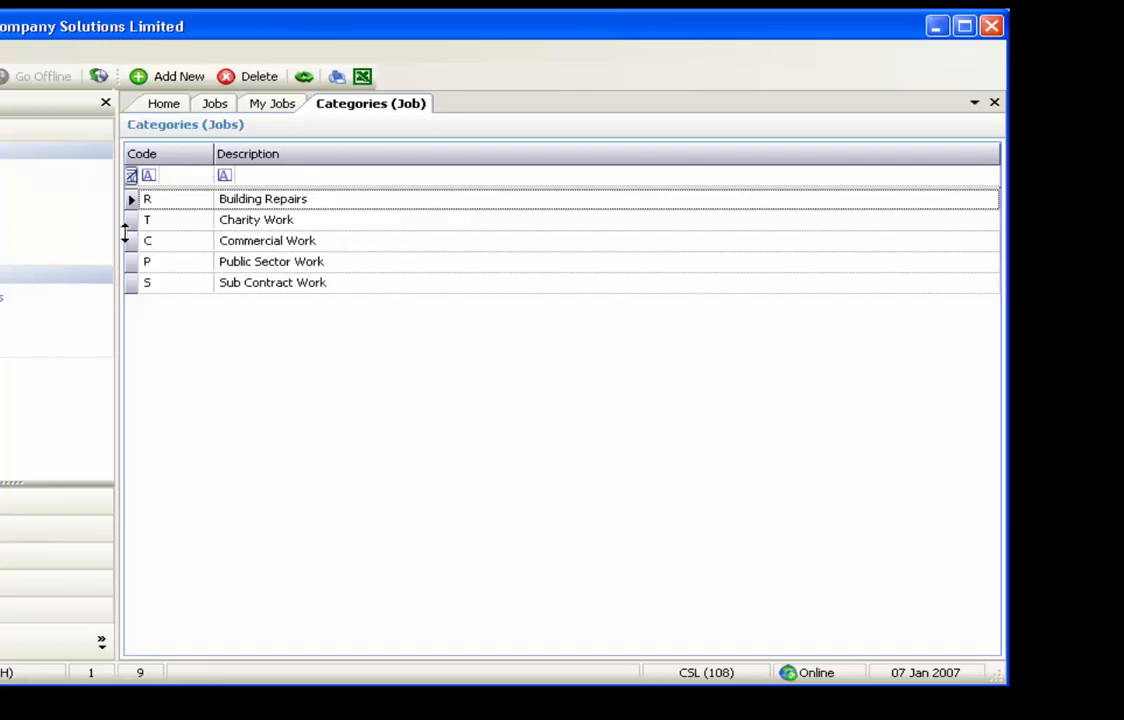
click(179, 77)
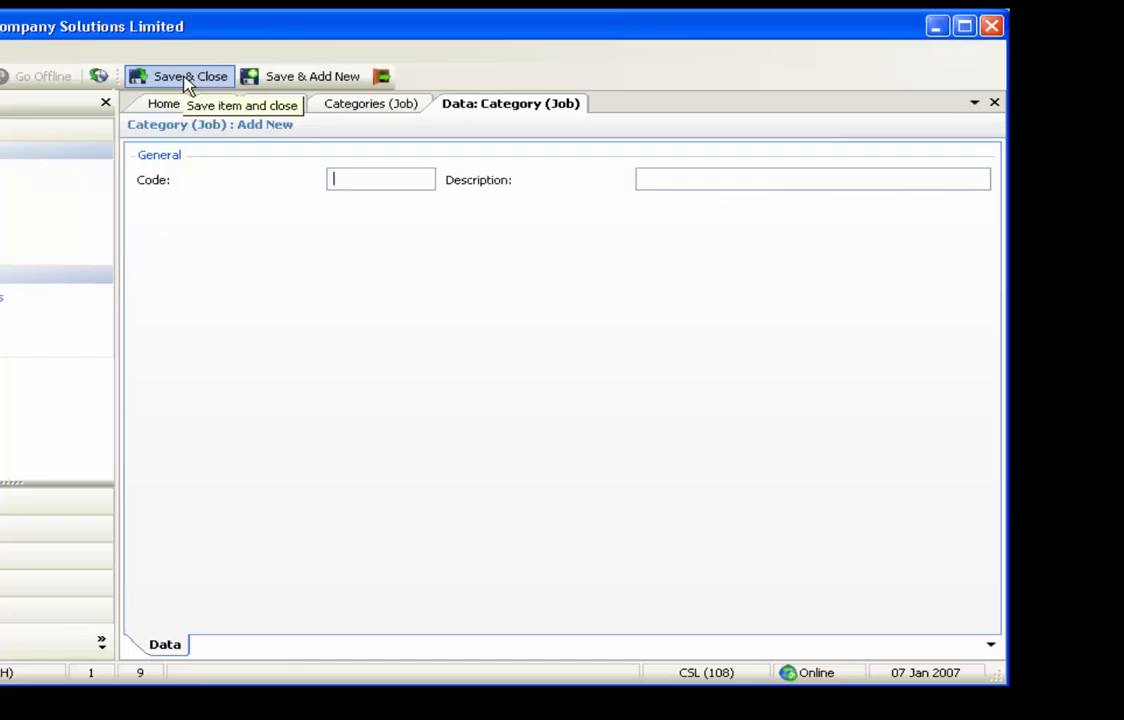
text(M)
key(Tab)
text(Main Work)
click(199, 82)
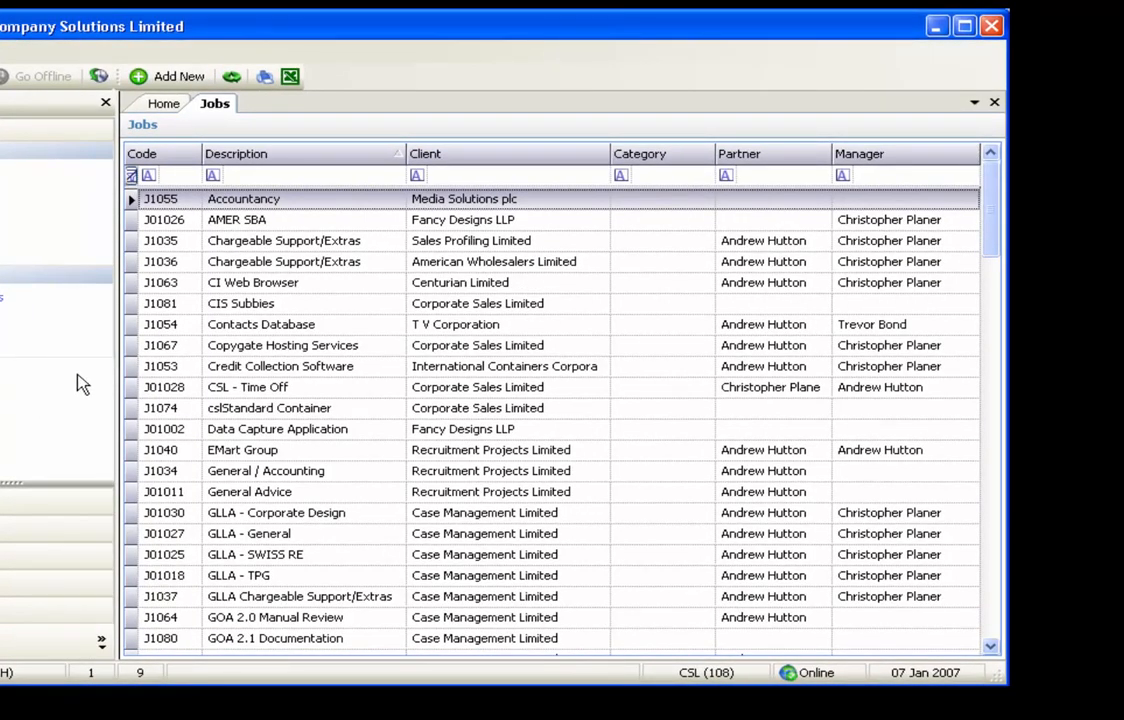
Step: Calculate a cost consolidation for the "CI Web Browser" job up to 31 December 2005, using Net Balance as the consolidation type
click(290, 286)
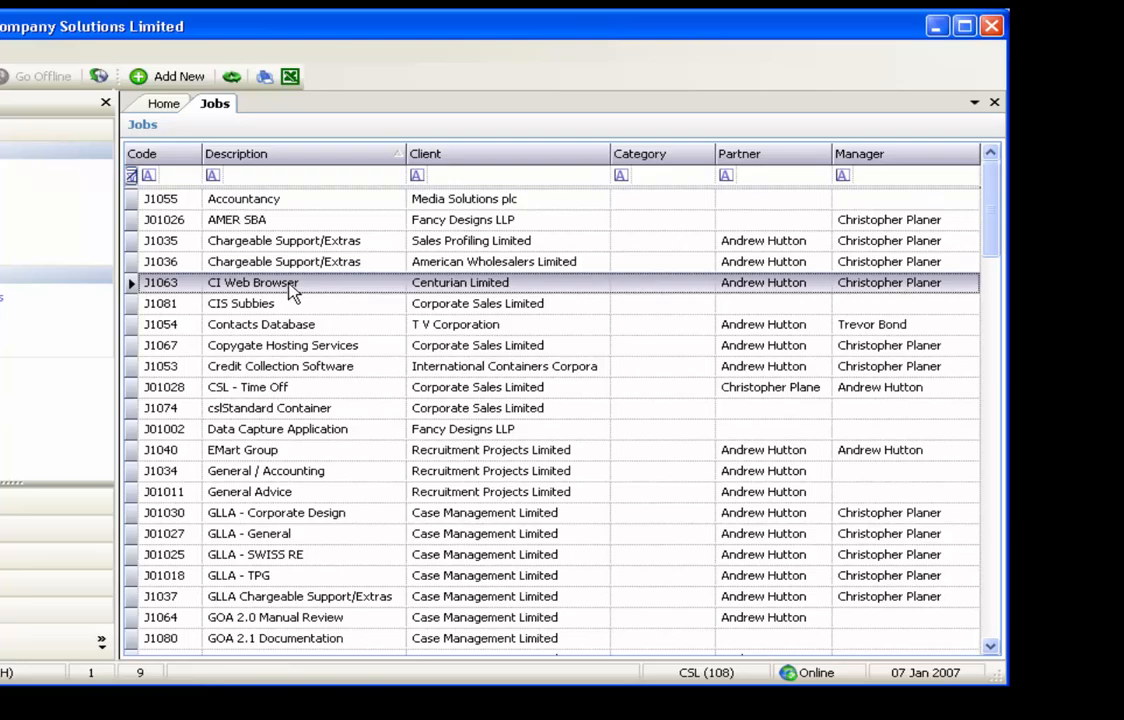
right_click(290, 286)
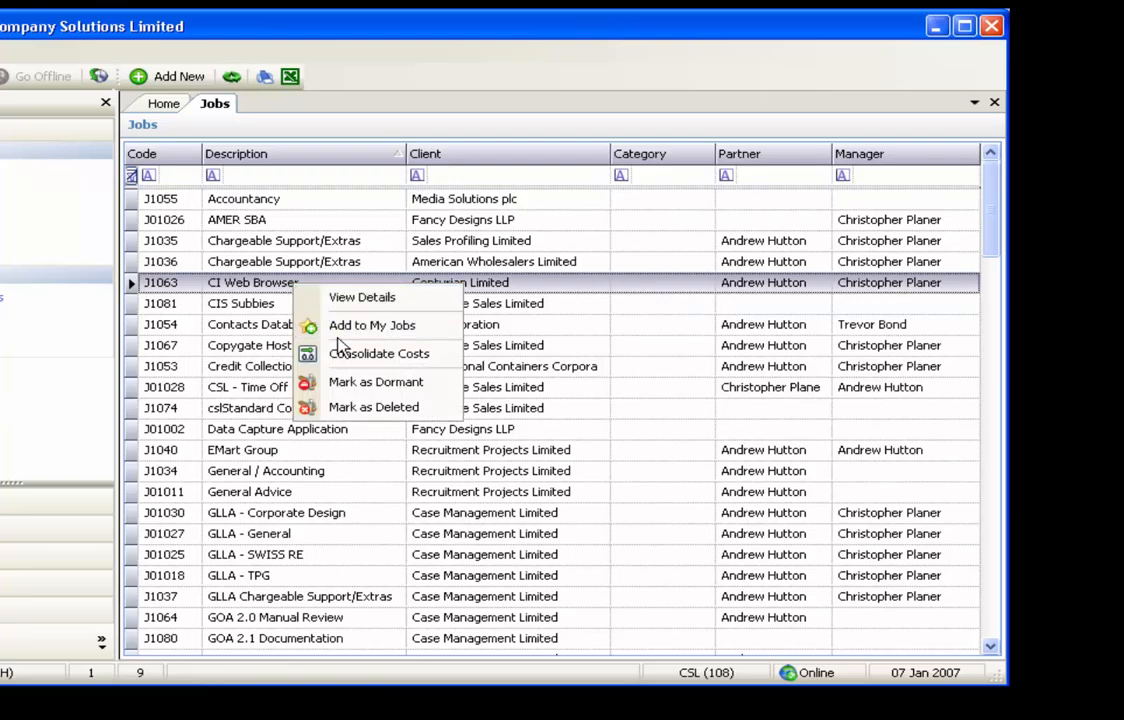
click(330, 354)
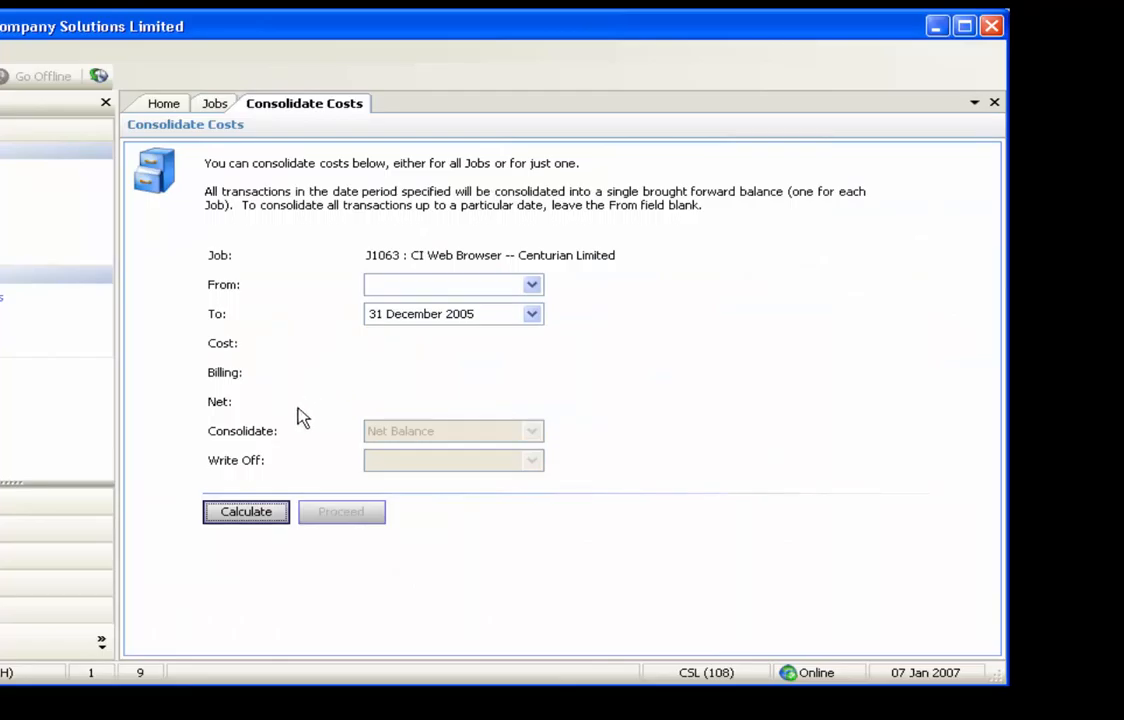
click(271, 522)
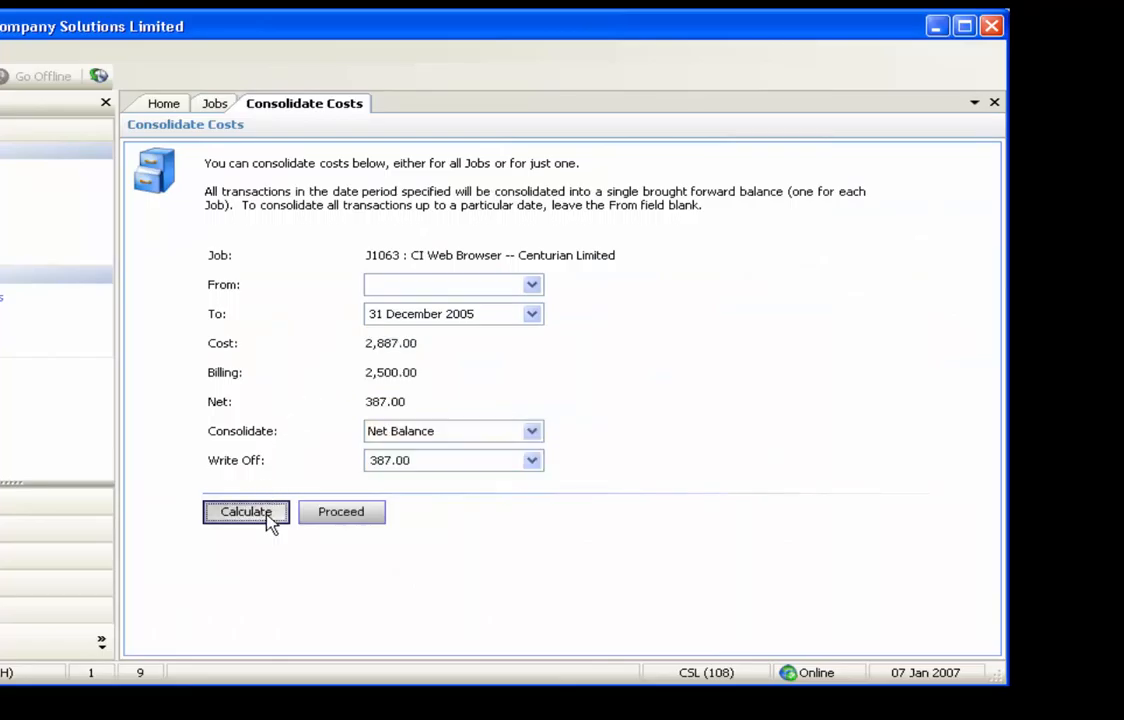
click(531, 431)
click(519, 455)
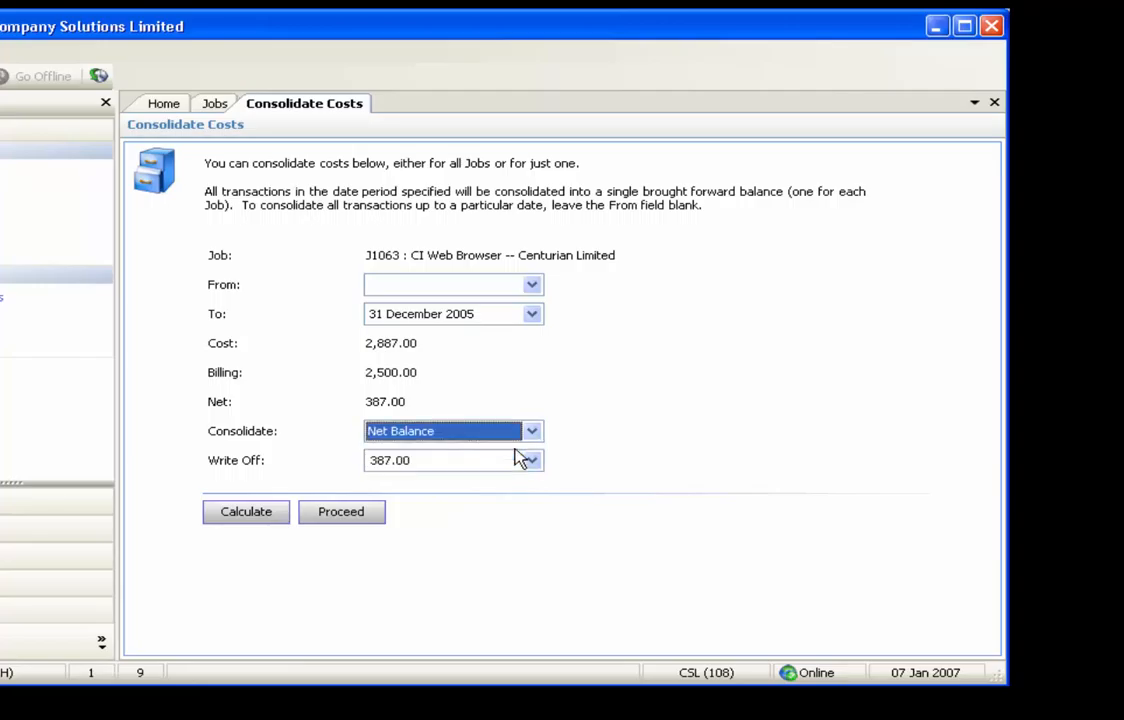
Step: Set the write-off to 200 and process the cost consolidation
drag(428, 459, 369, 459)
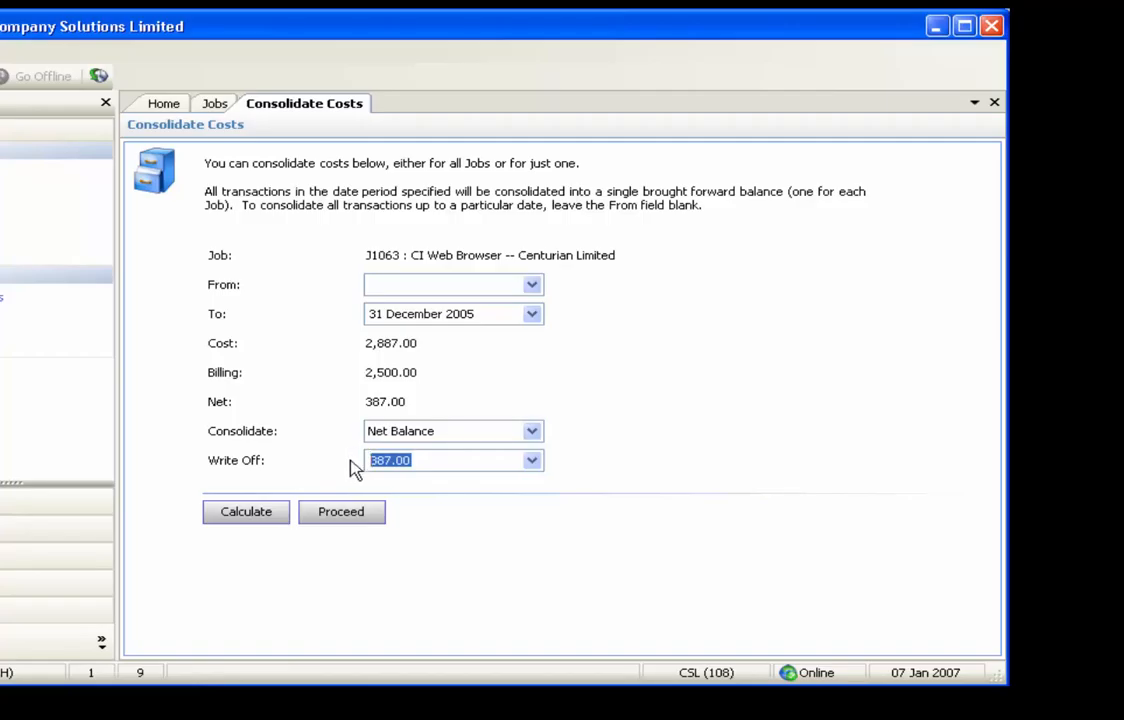
text(200)
key(shift+Tab)
click(311, 517)
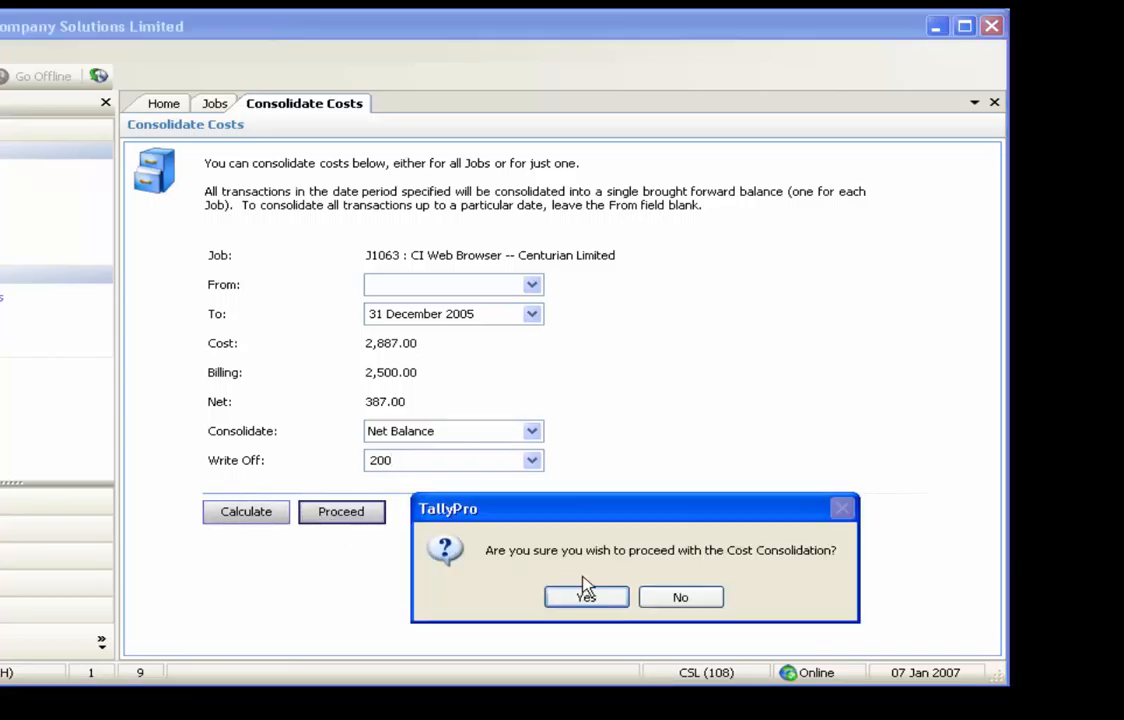
click(603, 598)
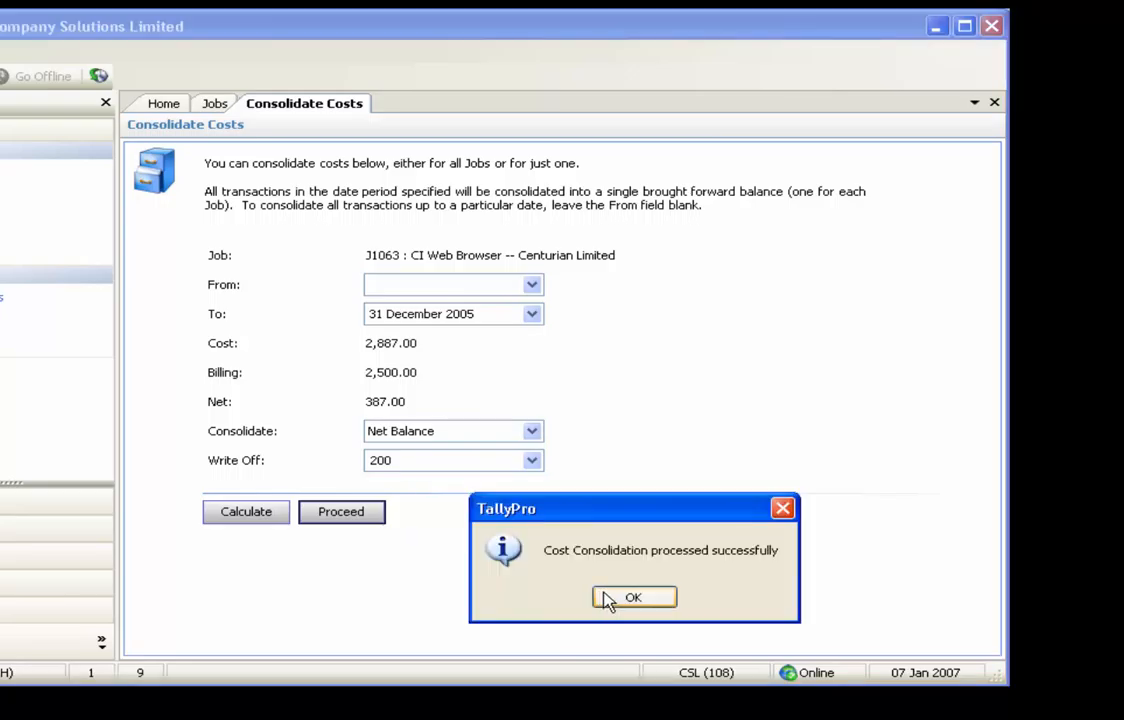
click(606, 598)
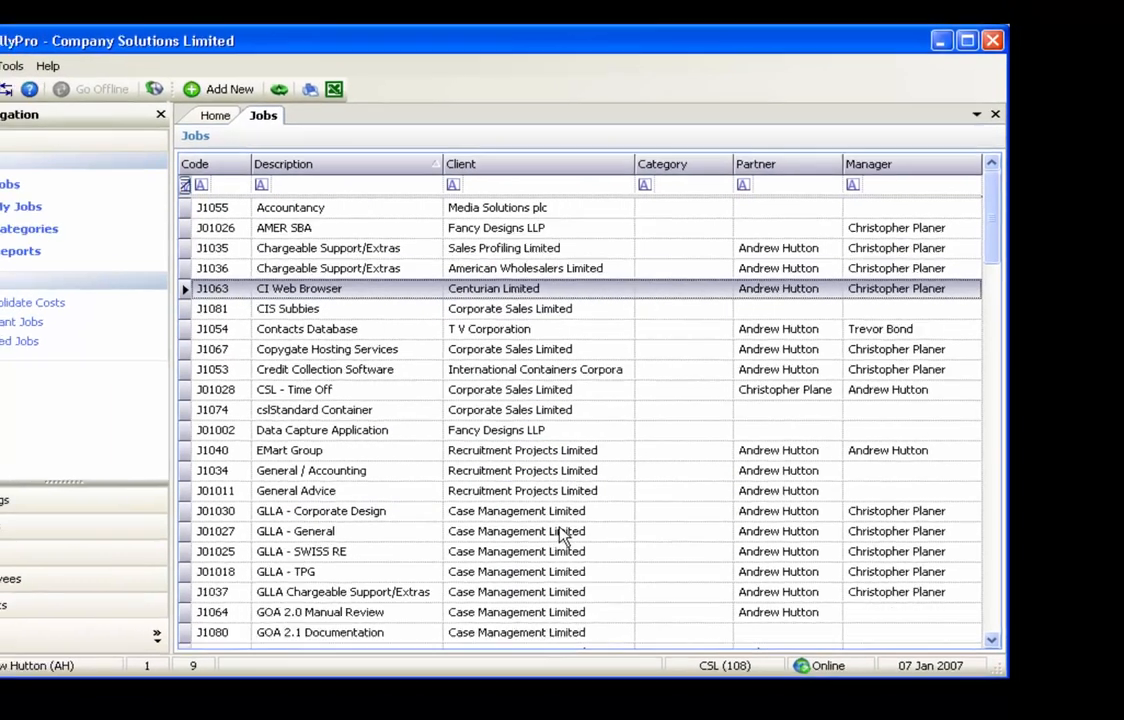